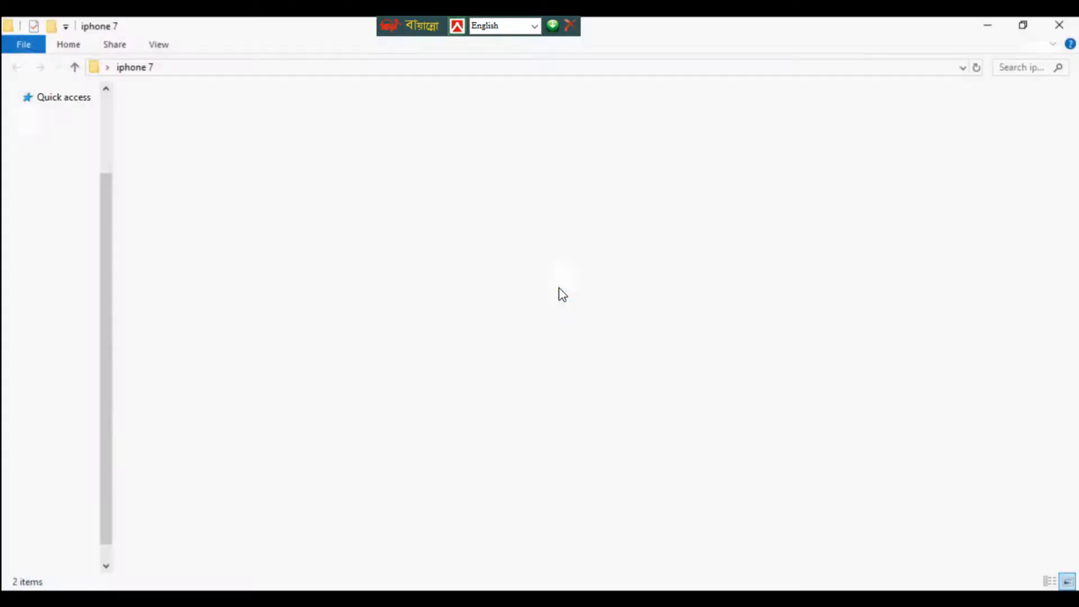
Step: Open the iphone-518101 and ny1 images from the iphone 7 folder in Photoshop
{"action": "left_click_drag", "start_coordinate": [168, 138], "coordinate": [218, 122]}
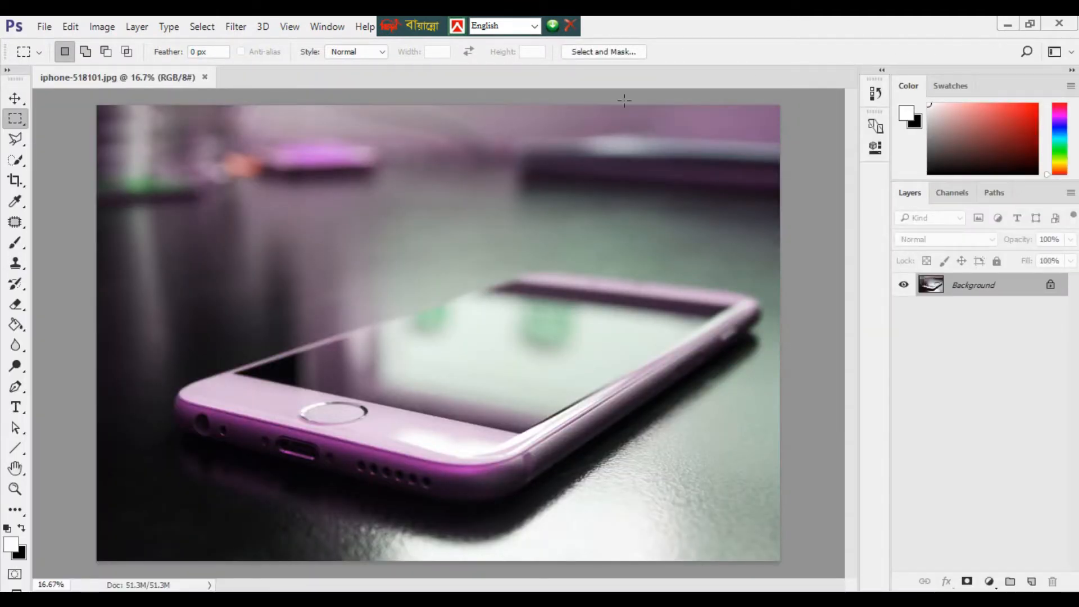
{"action": "left_click", "coordinate": [1007, 25]}
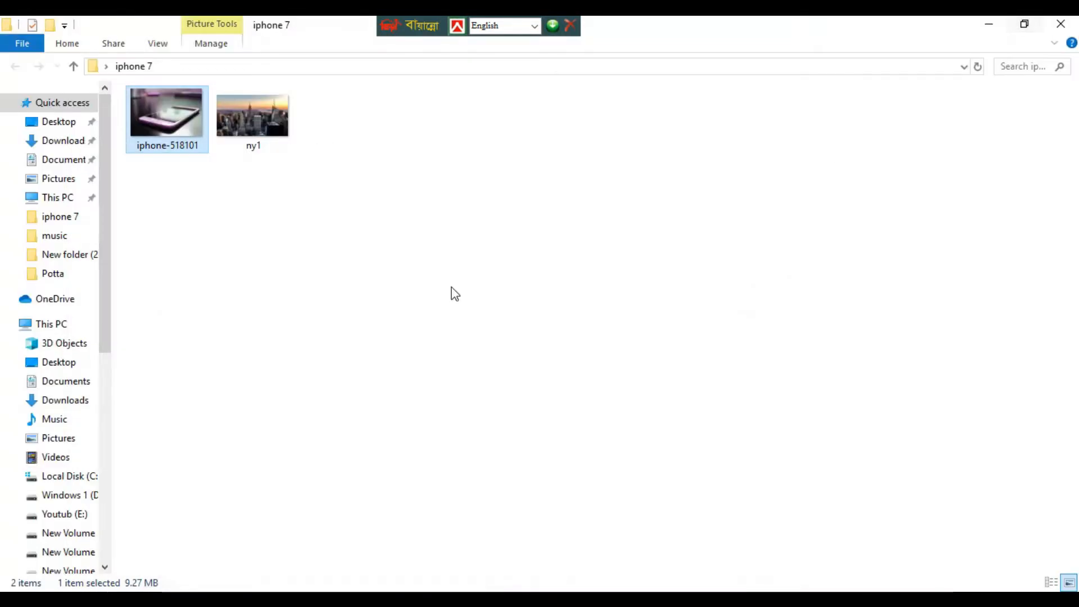
{"action": "left_click_drag", "start_coordinate": [250, 121], "coordinate": [275, 80]}
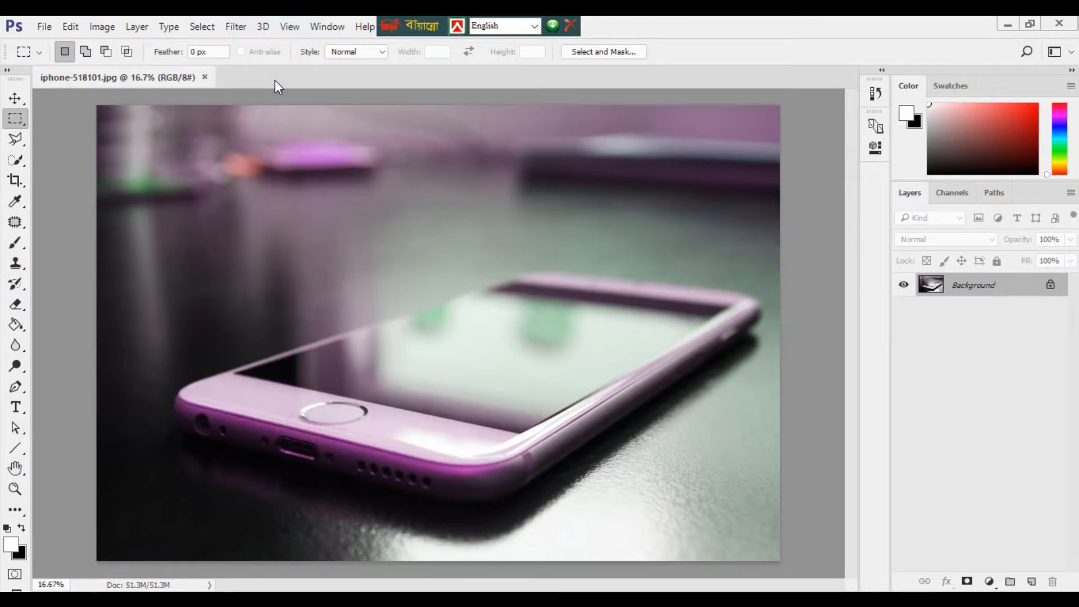
{"action": "left_click", "coordinate": [171, 80]}
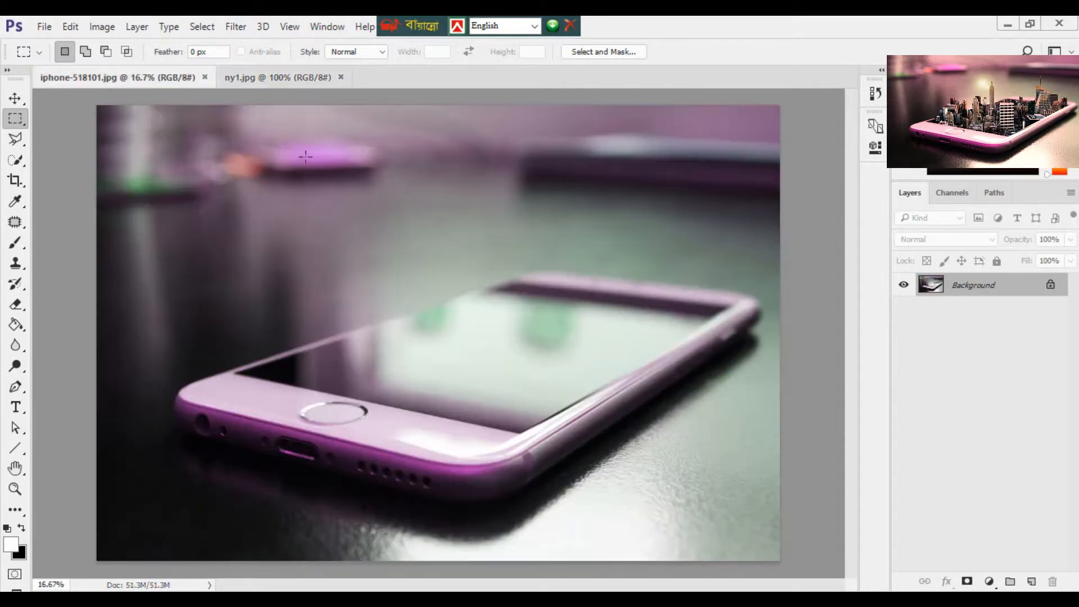
Step: Bring the ny1 city image into the iphone-518101 document as a new layer with the Move tool
{"action": "left_click", "coordinate": [268, 81]}
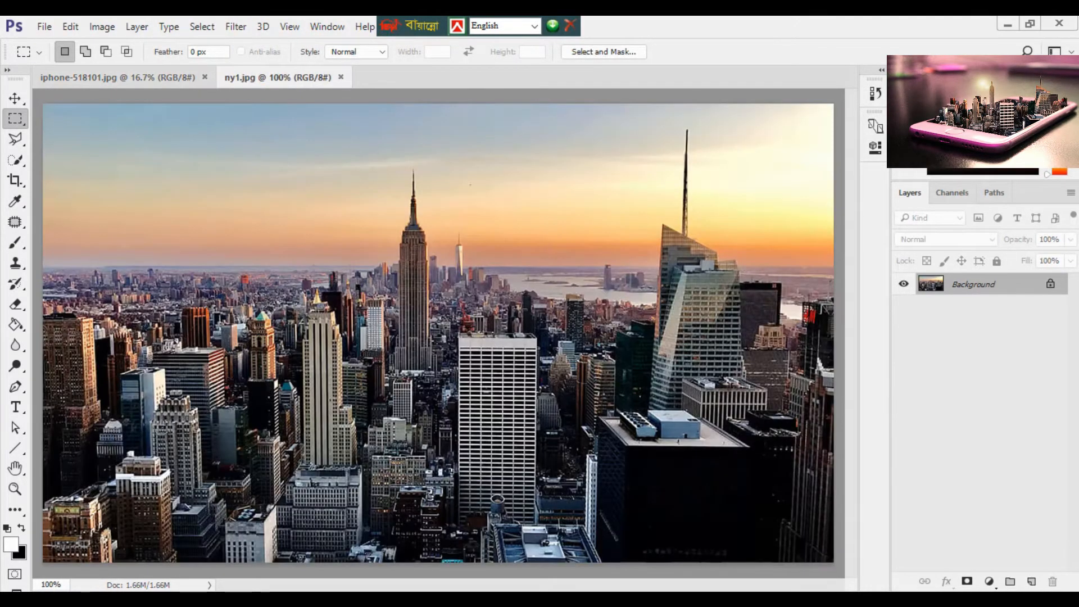
{"action": "left_click", "coordinate": [9, 99]}
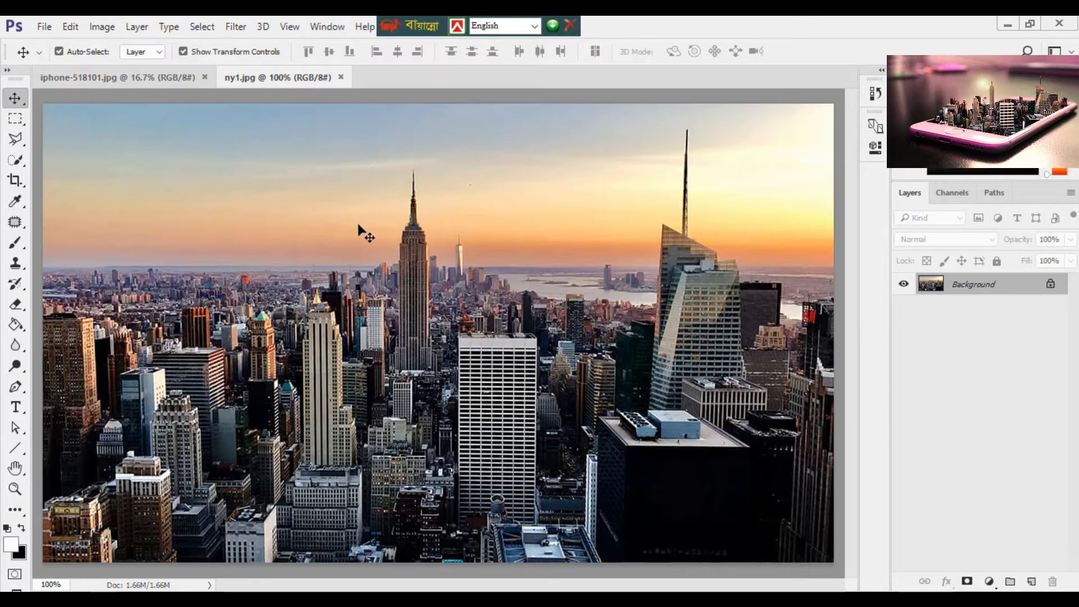
{"action": "mouse_move", "coordinate": [402, 351]}
{"action": "left_mouse_down"}
{"action": "mouse_move", "coordinate": [139, 76]}
{"action": "mouse_move", "coordinate": [407, 343]}
{"action": "left_mouse_up"}
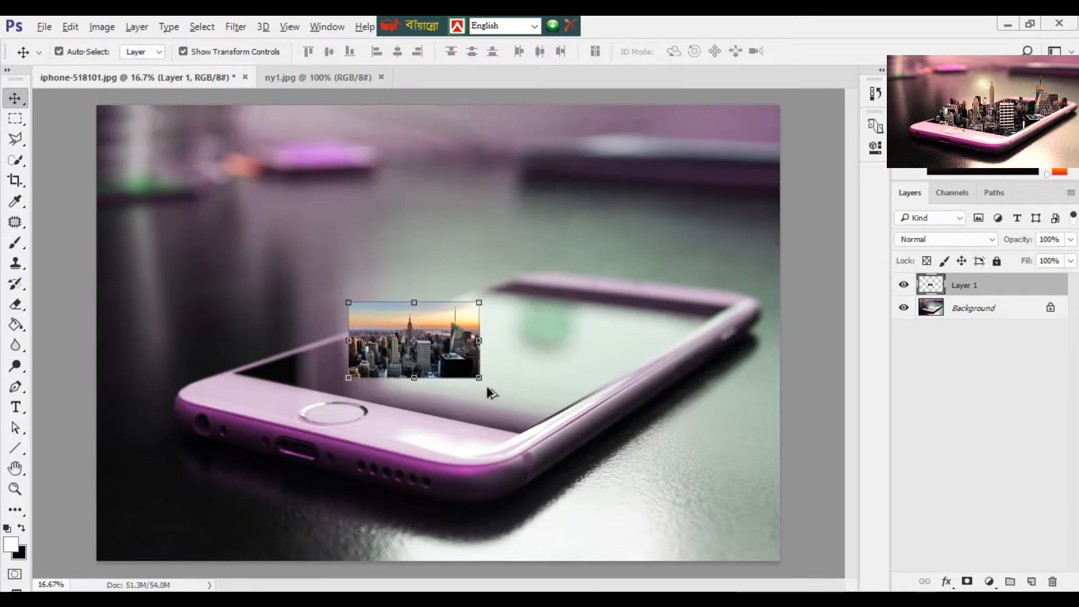
Step: Scale the city layer up proportionally to about 308% and lower its opacity to 62%
{"action": "left_click_drag", "start_coordinate": [479, 378], "coordinate": [650, 456]}
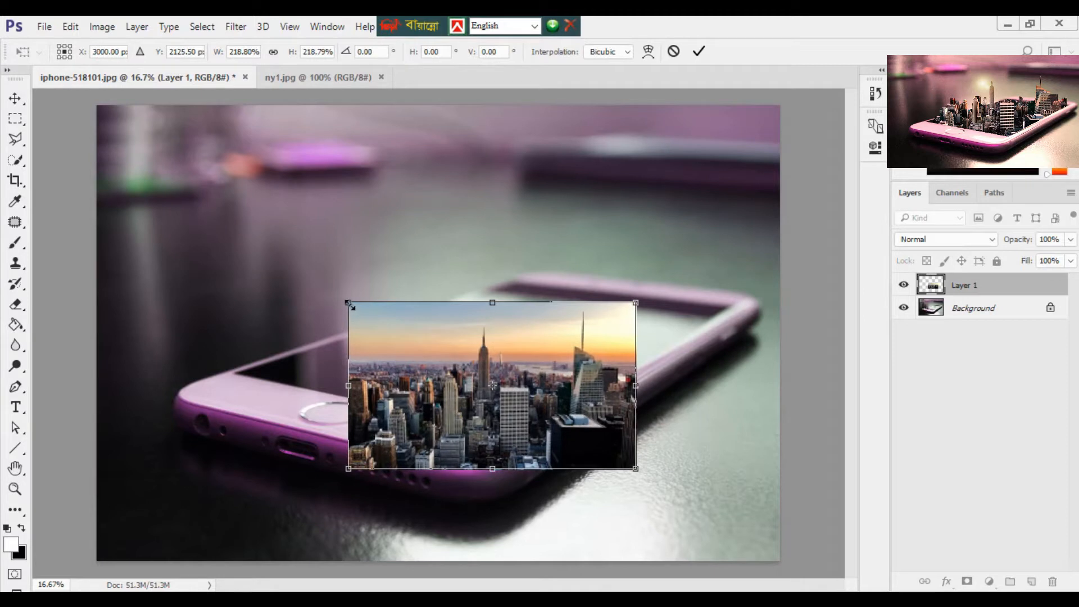
{"action": "left_click_drag", "start_coordinate": [349, 302], "coordinate": [231, 236]}
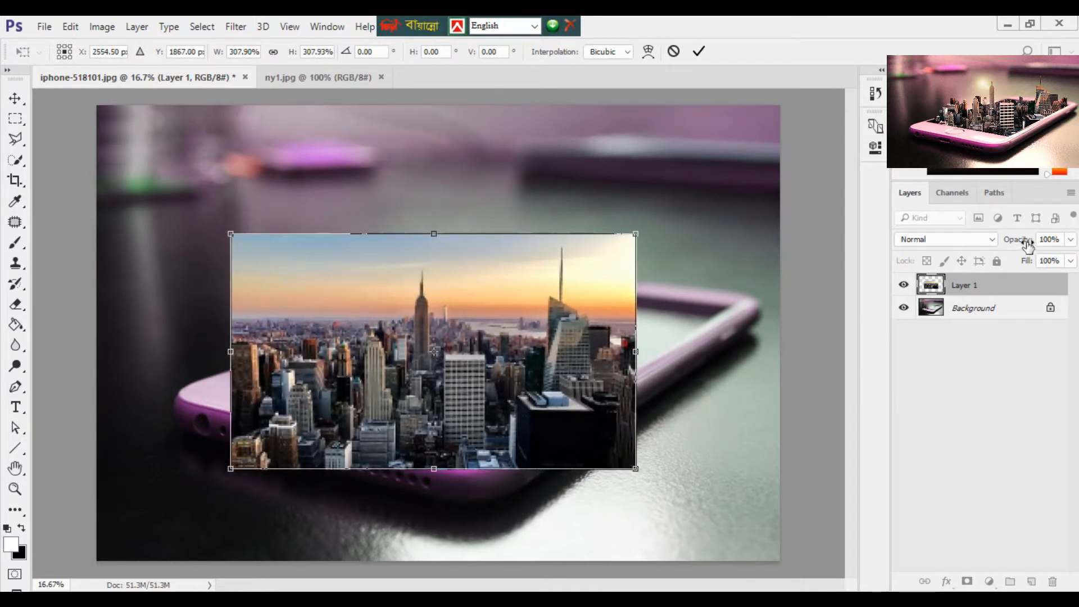
{"action": "left_click_drag", "start_coordinate": [1027, 245], "coordinate": [993, 242]}
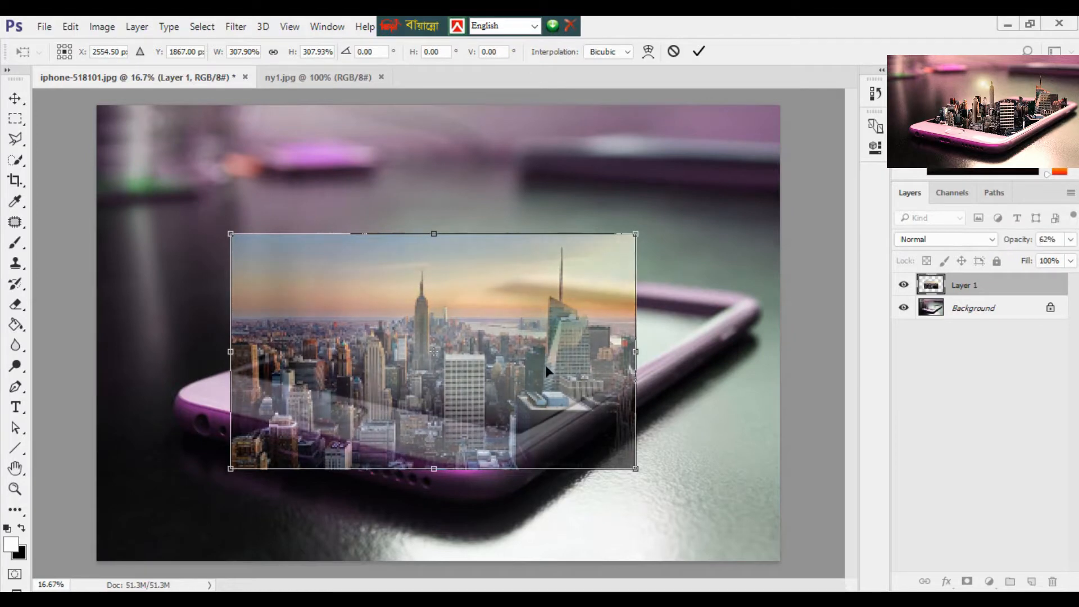
Step: Position the semi-transparent city layer over the phone's screen and enlarge it proportionally to about 375%
{"action": "left_click_drag", "start_coordinate": [545, 365], "coordinate": [575, 339]}
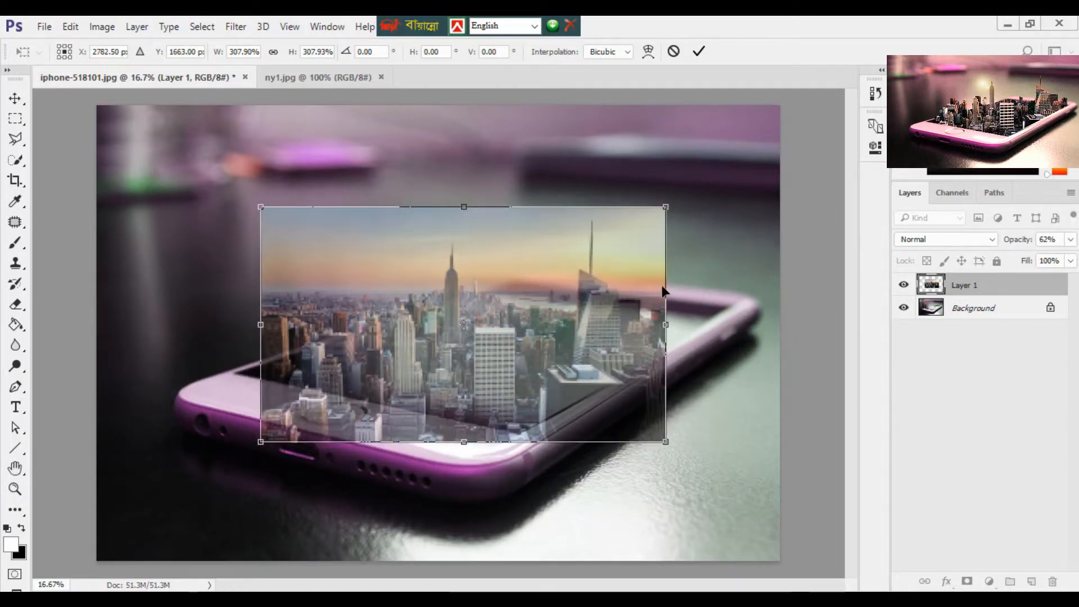
{"action": "left_click_drag", "start_coordinate": [666, 206], "coordinate": [726, 172]}
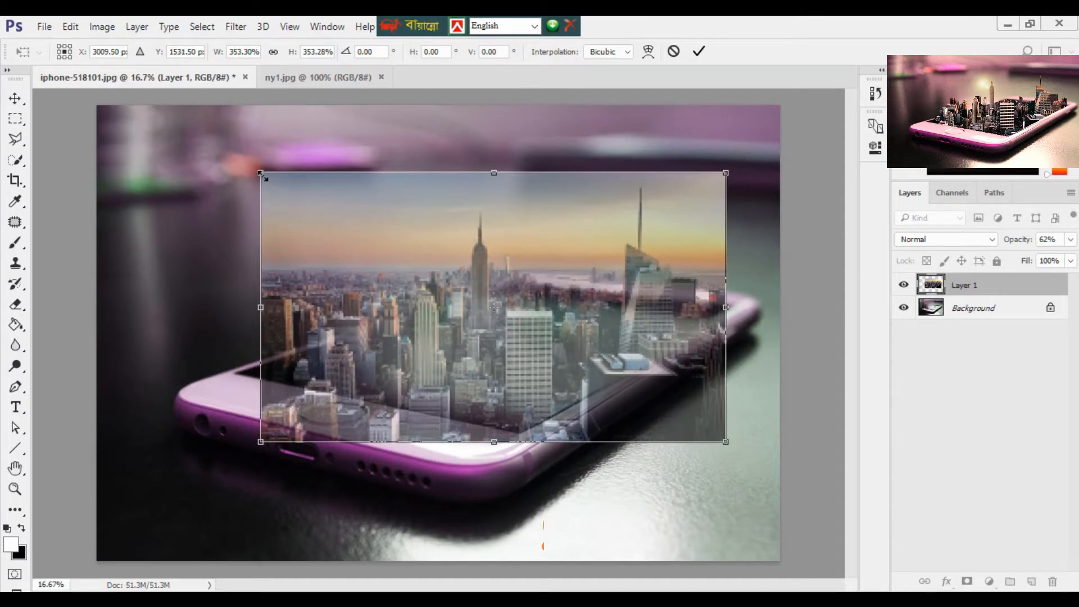
{"action": "left_click_drag", "start_coordinate": [265, 179], "coordinate": [231, 154]}
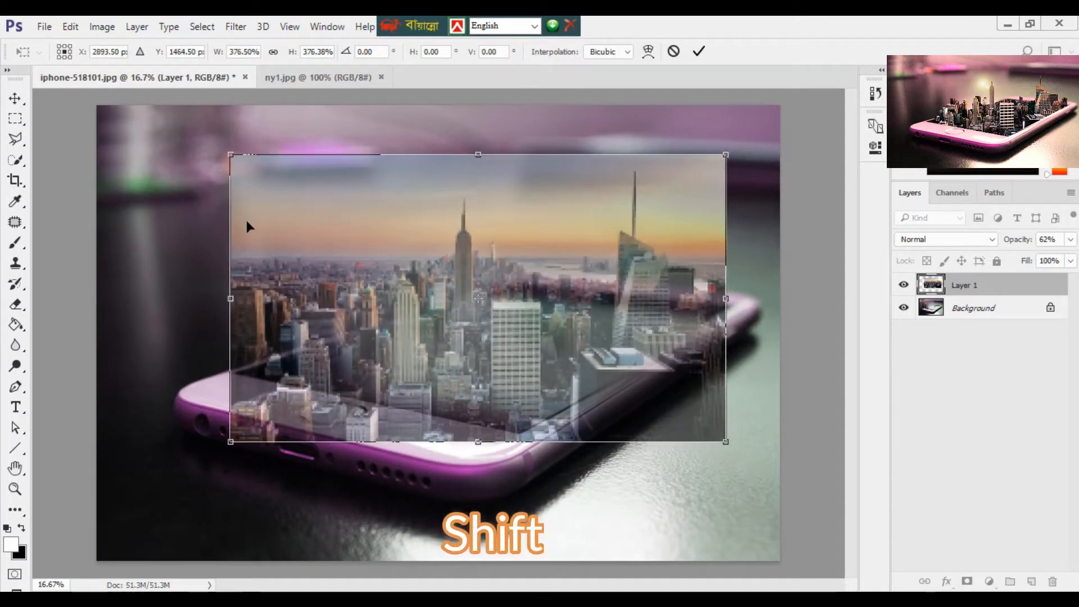
{"action": "mouse_move", "coordinate": [485, 392]}
{"action": "left_mouse_down"}
{"action": "mouse_move", "coordinate": [486, 377]}
{"action": "mouse_move", "coordinate": [483, 398]}
{"action": "mouse_move", "coordinate": [478, 388]}
{"action": "left_mouse_up"}
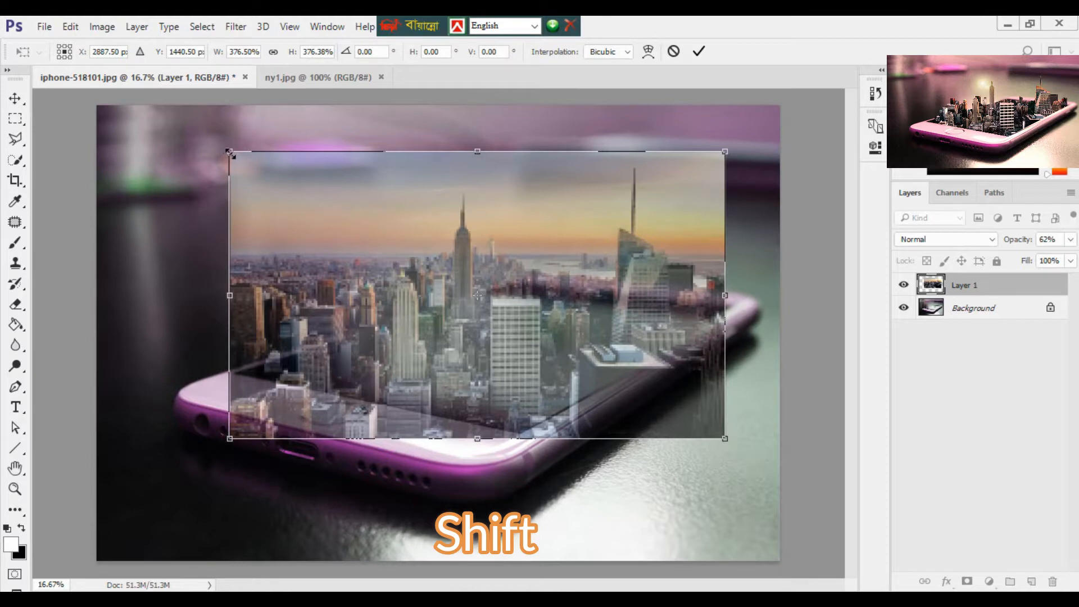
{"action": "mouse_move", "coordinate": [230, 152]}
{"action": "left_mouse_down"}
{"action": "mouse_move", "coordinate": [241, 160]}
{"action": "mouse_move", "coordinate": [225, 166]}
{"action": "left_mouse_up"}
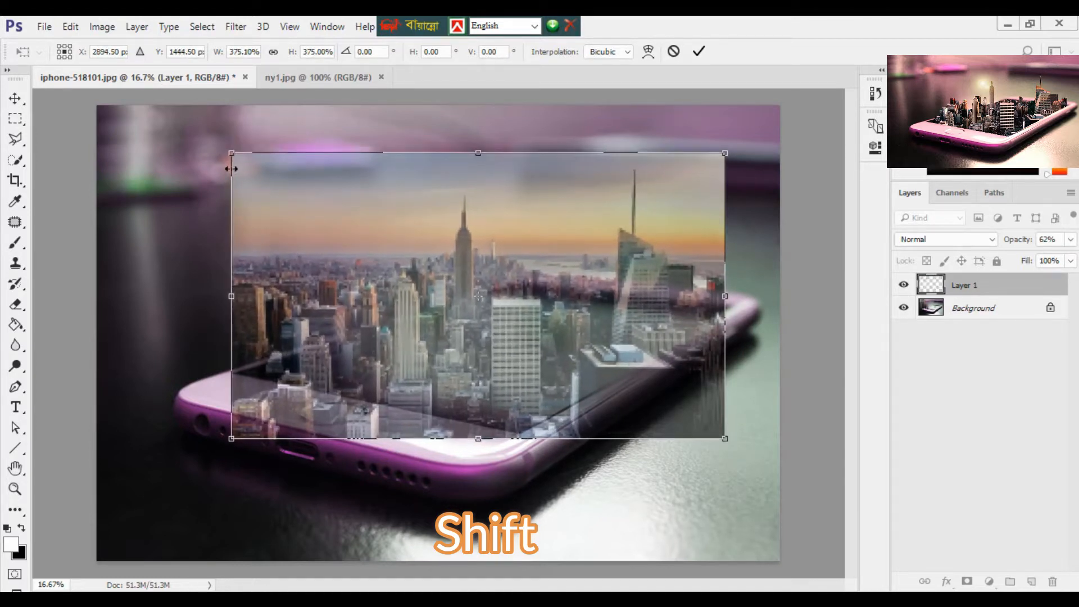
Step: Restore the city layer's opacity to 100% and apply the transformation
{"action": "left_click_drag", "start_coordinate": [1018, 244], "coordinate": [1044, 242]}
{"action": "left_click", "coordinate": [696, 52]}
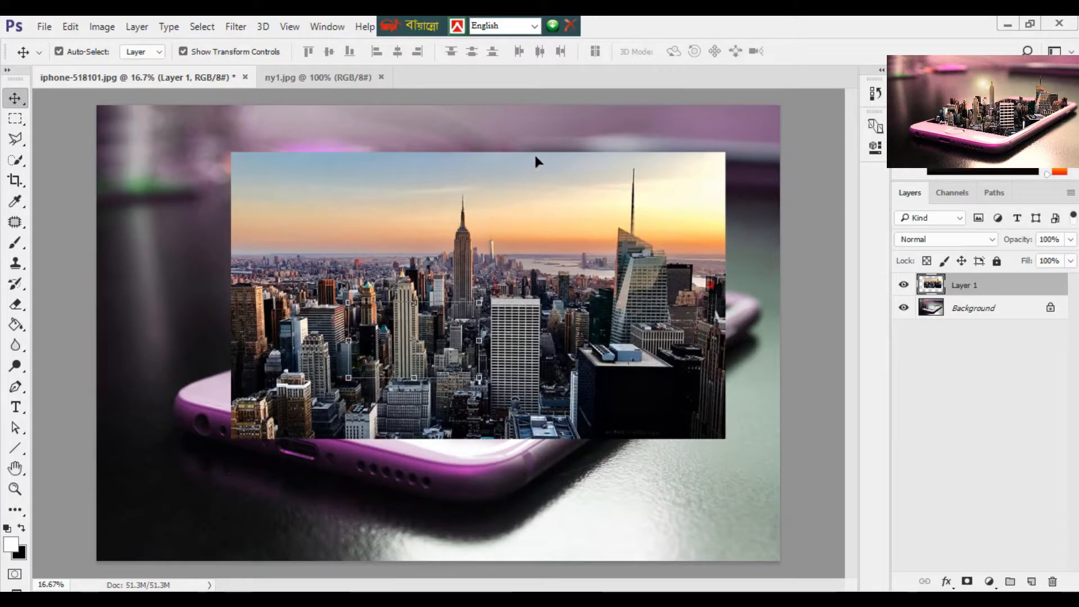
{"action": "left_click", "coordinate": [522, 133]}
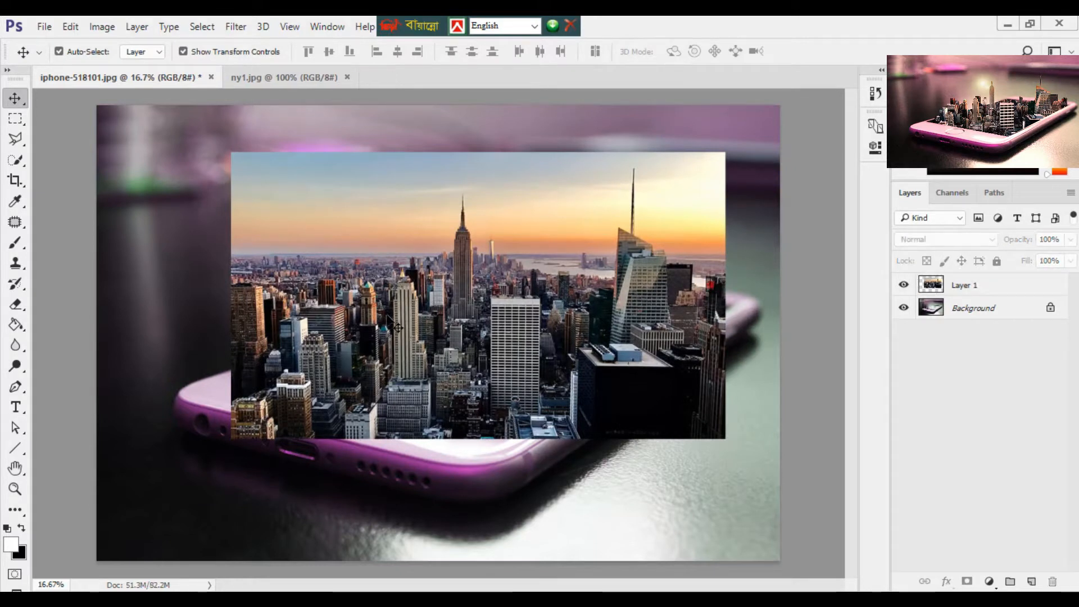
Step: Select the city buildings on Layer 1 with the Magnetic Lasso, following the skyline and closing the outline below the image
{"action": "left_click", "coordinate": [956, 288]}
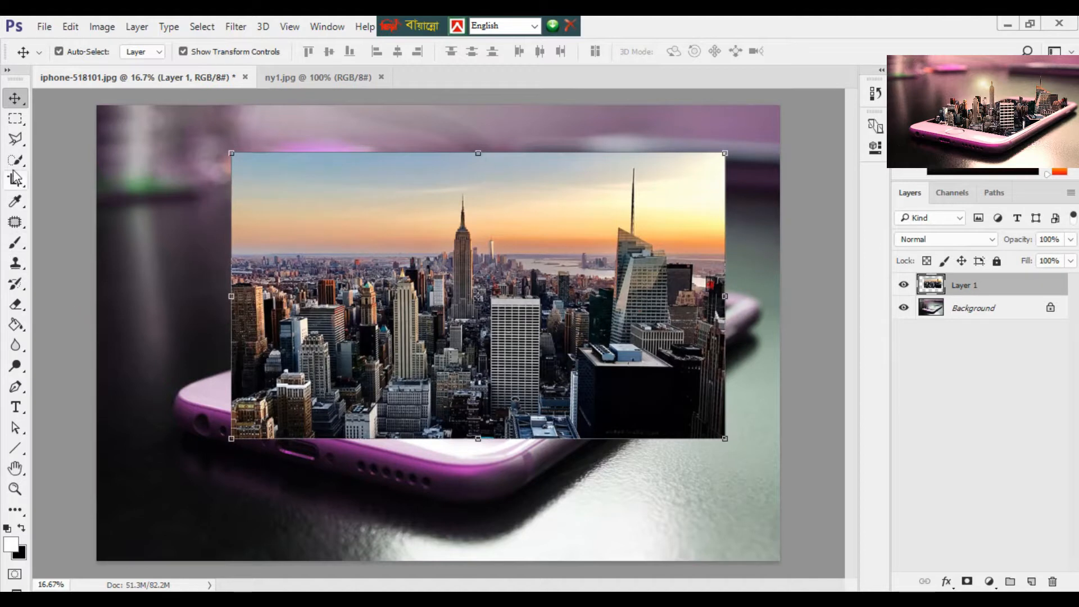
{"action": "left_click", "coordinate": [20, 139]}
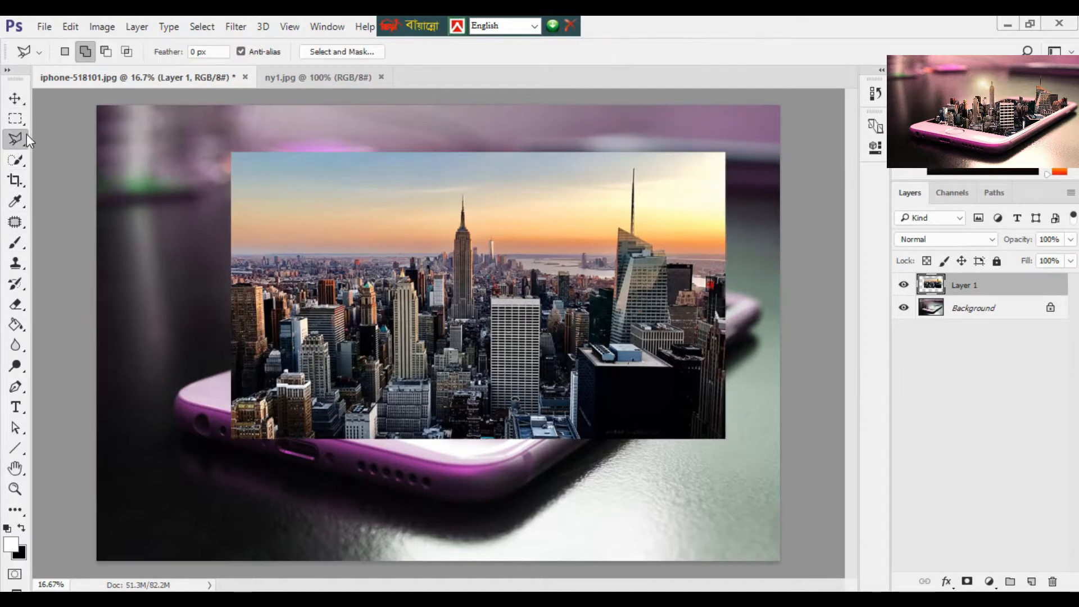
{"action": "right_click", "coordinate": [21, 139]}
{"action": "left_click", "coordinate": [76, 167]}
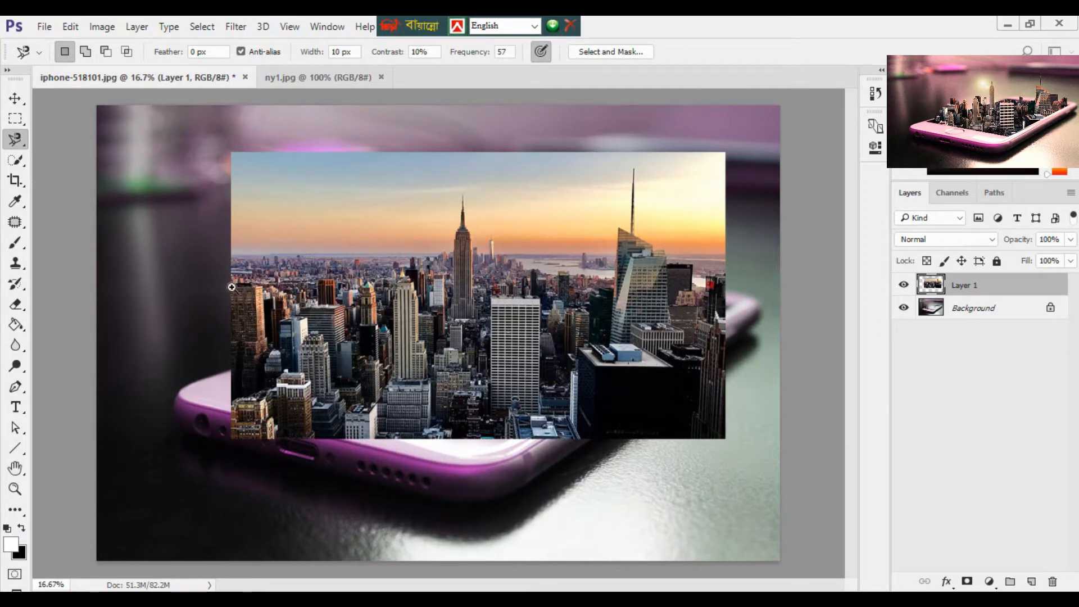
{"action": "scroll", "coordinate": [232, 287], "scroll_direction": "up", "scroll_amount": 2}
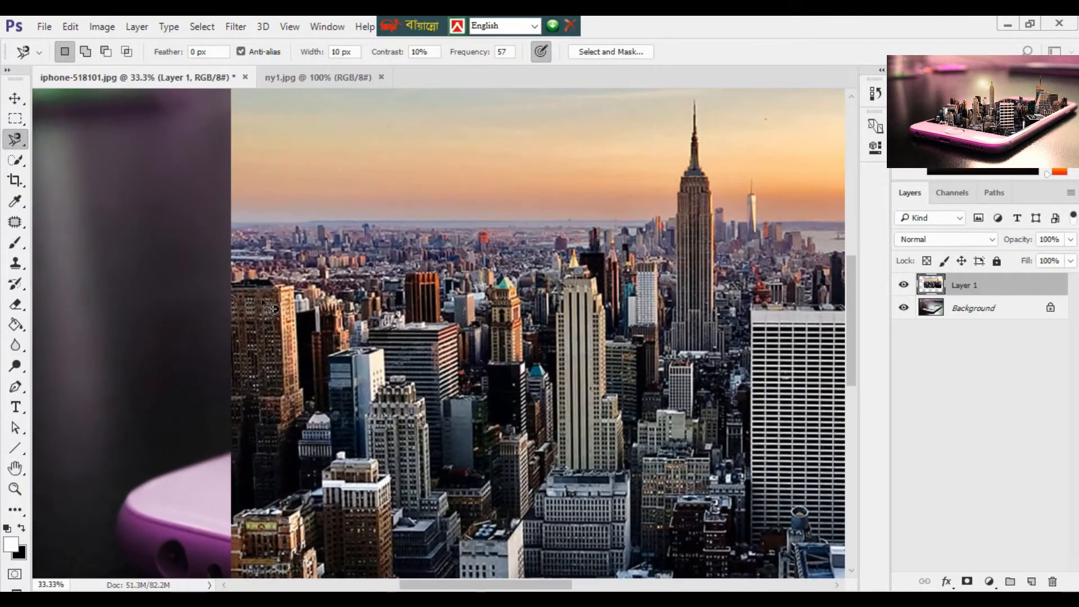
{"action": "left_click", "coordinate": [228, 284]}
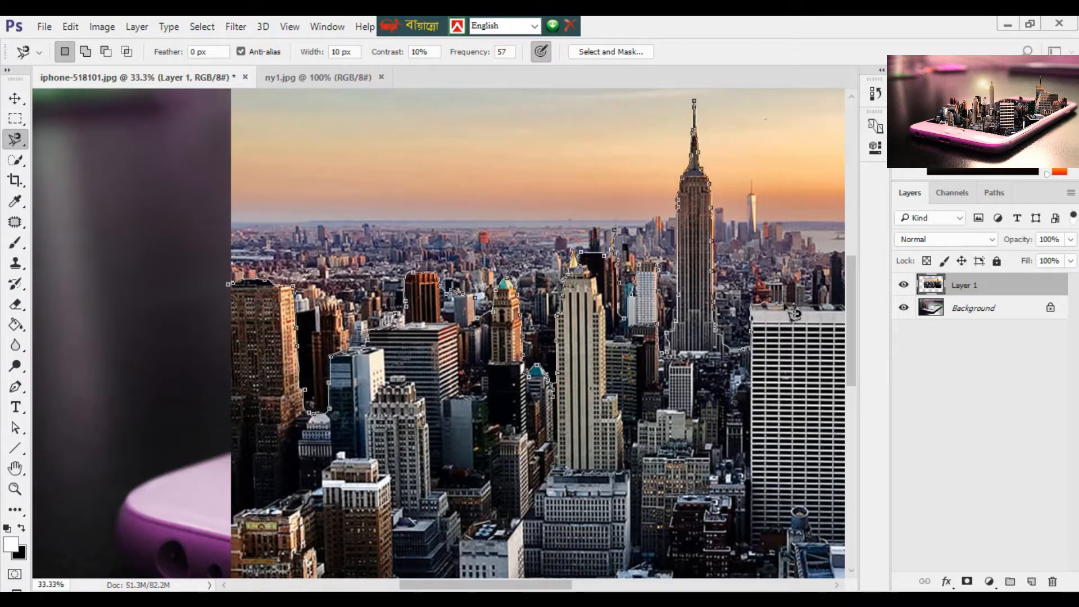
{"action": "key", "text": "ctrl+minus"}
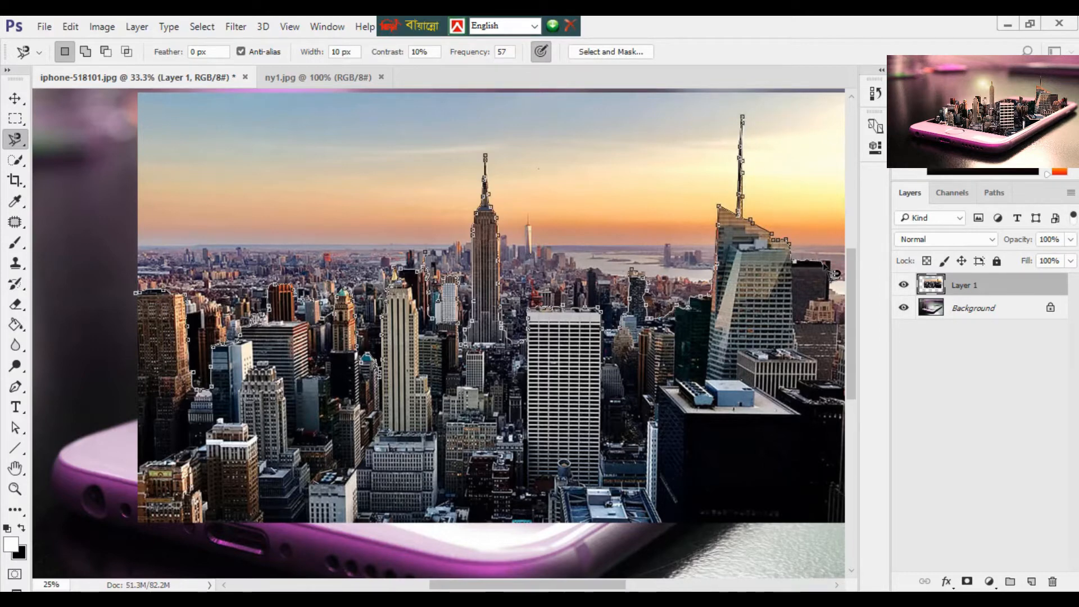
{"action": "key", "text": "ctrl+minus"}
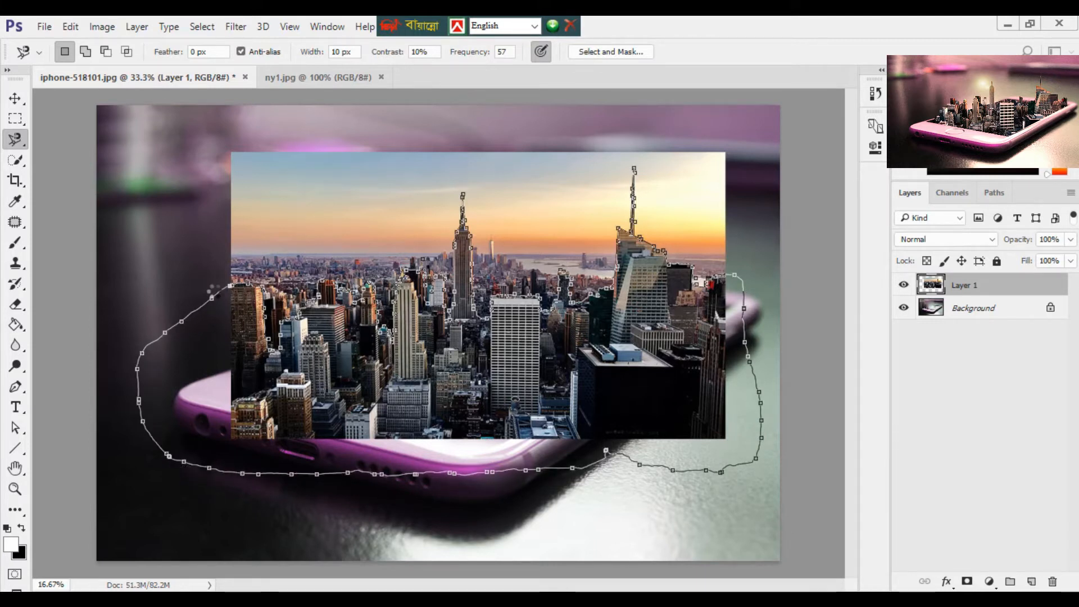
{"action": "double_click", "coordinate": [213, 289]}
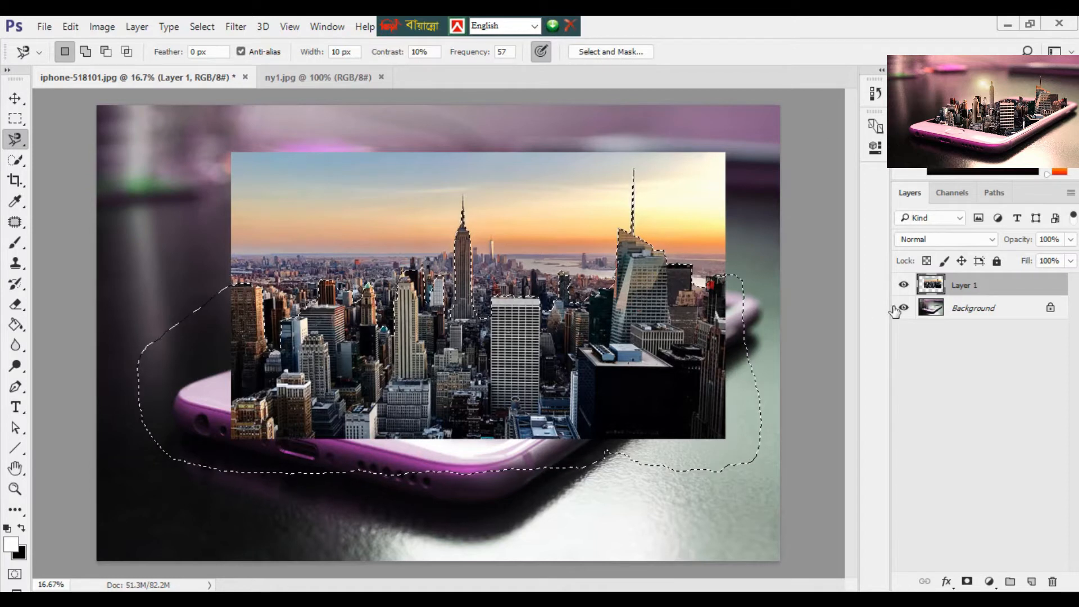
Step: Add a layer mask to the city layer from the skyline selection and duplicate the masked layer
{"action": "left_click", "coordinate": [968, 581]}
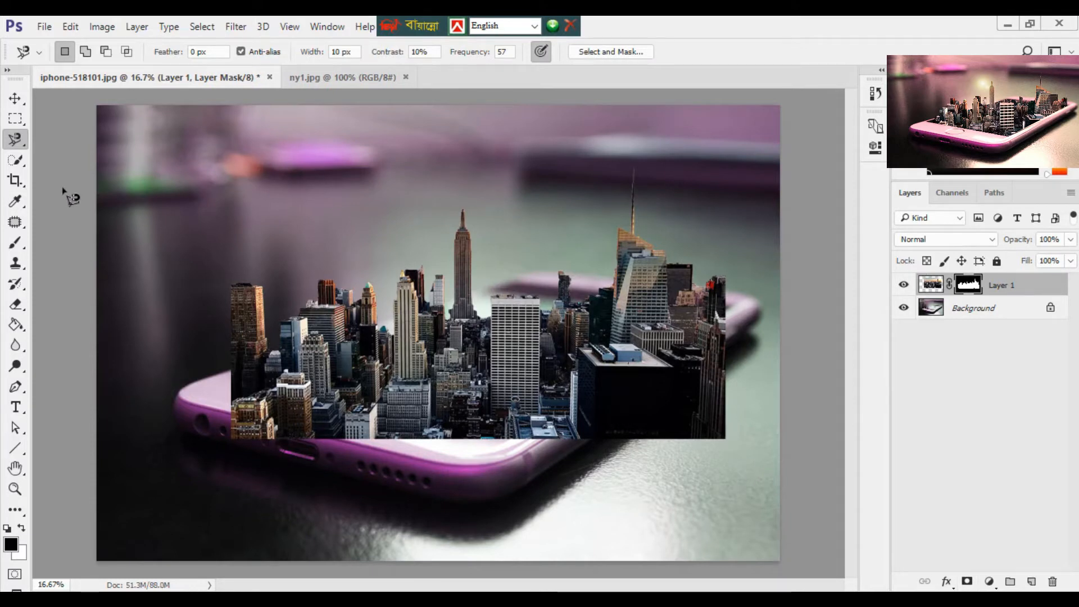
{"action": "left_click", "coordinate": [1018, 287]}
{"action": "key", "text": "ctrl+j"}
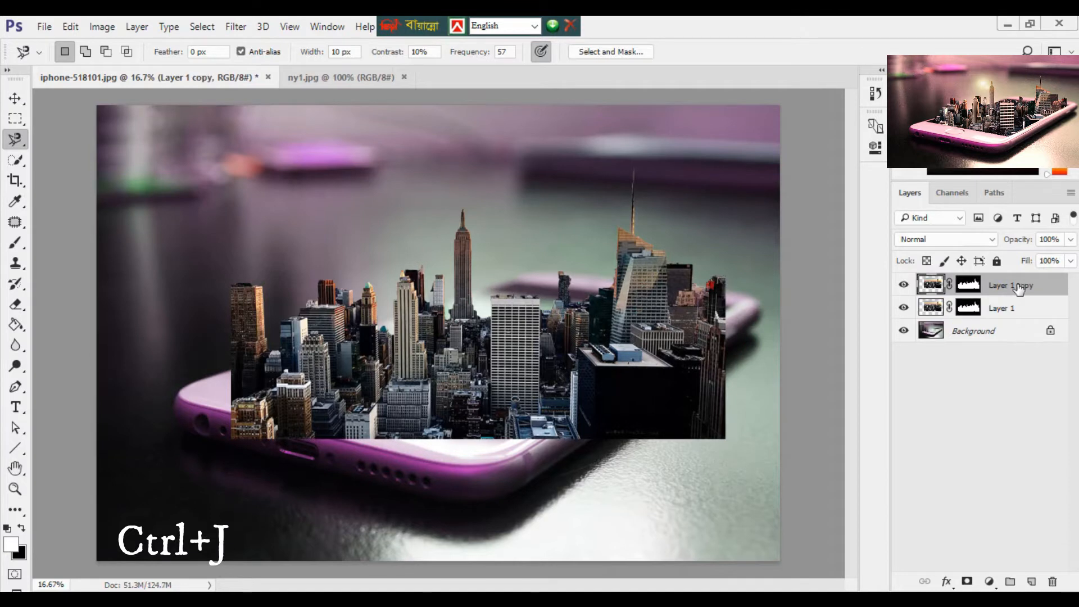
Step: Invert the mask of Layer 1 copy and hide both city layers
{"action": "left_click", "coordinate": [966, 287]}
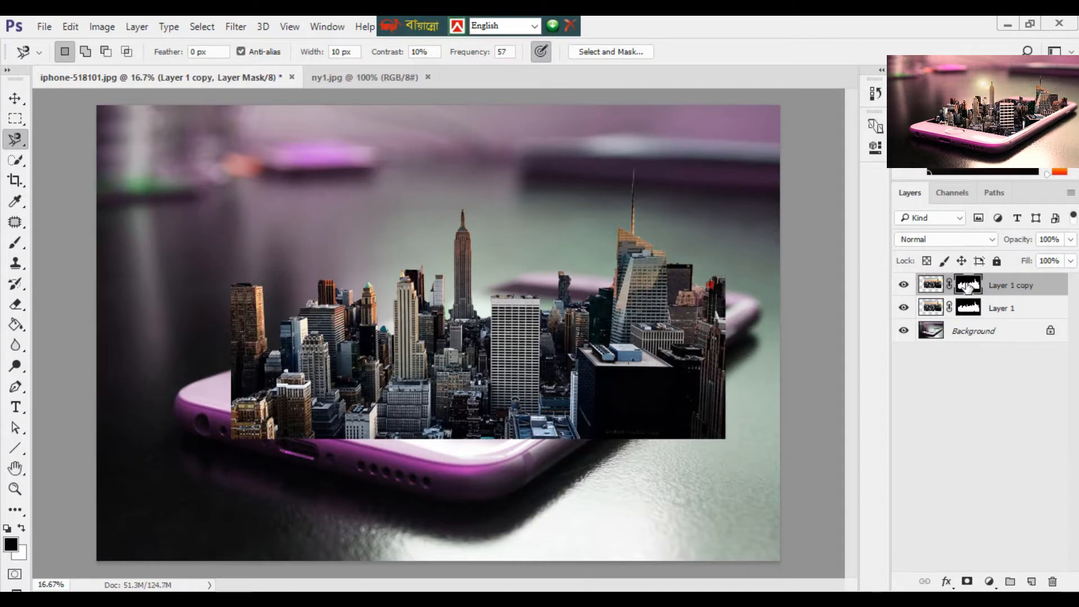
{"action": "key", "text": "ctrl+i"}
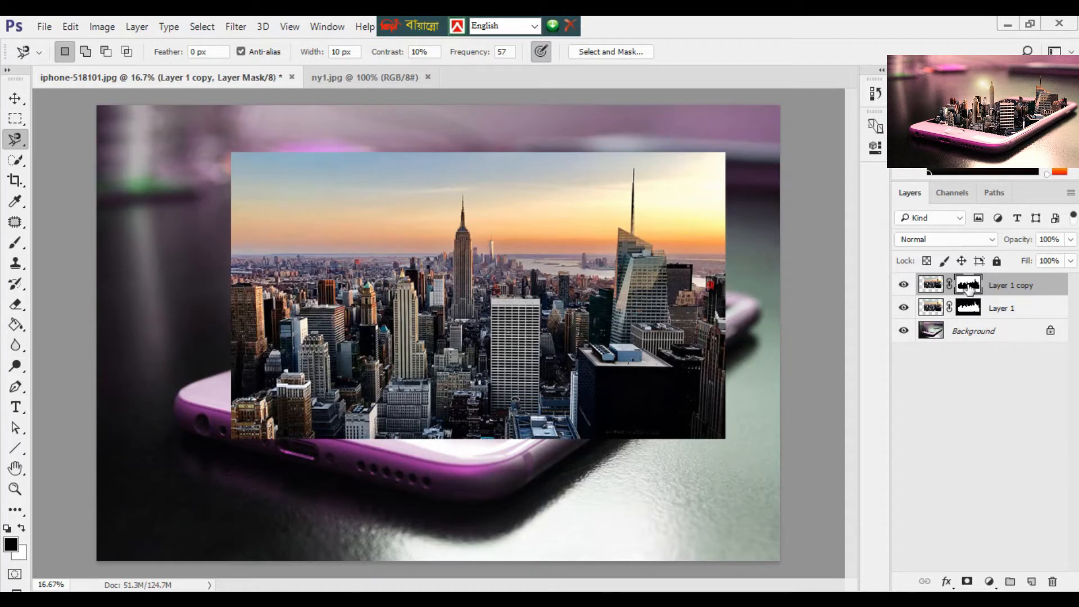
{"action": "left_click", "coordinate": [903, 307]}
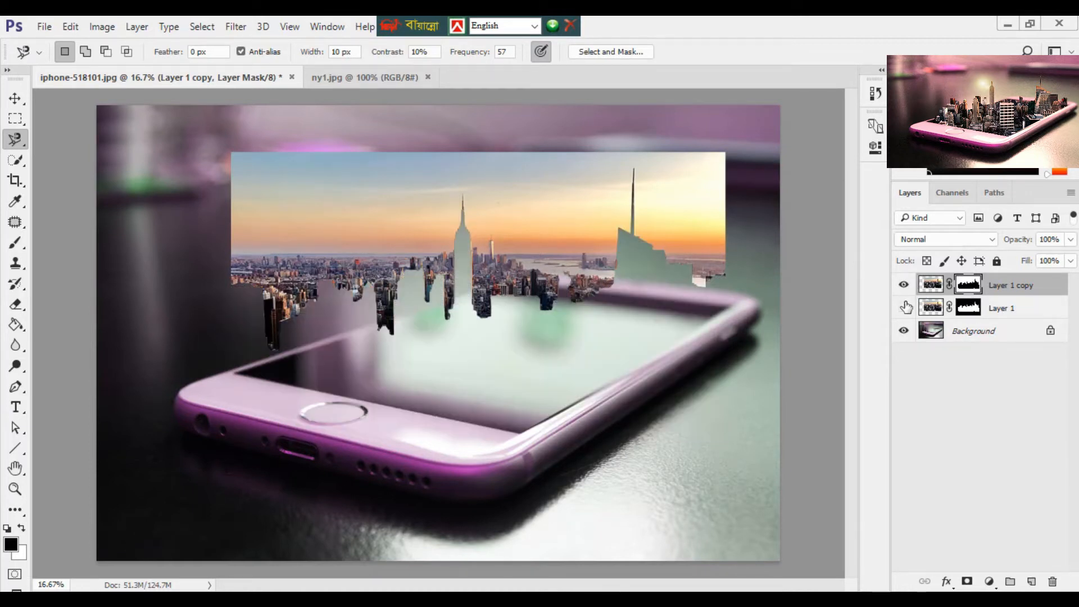
{"action": "left_click", "coordinate": [902, 285]}
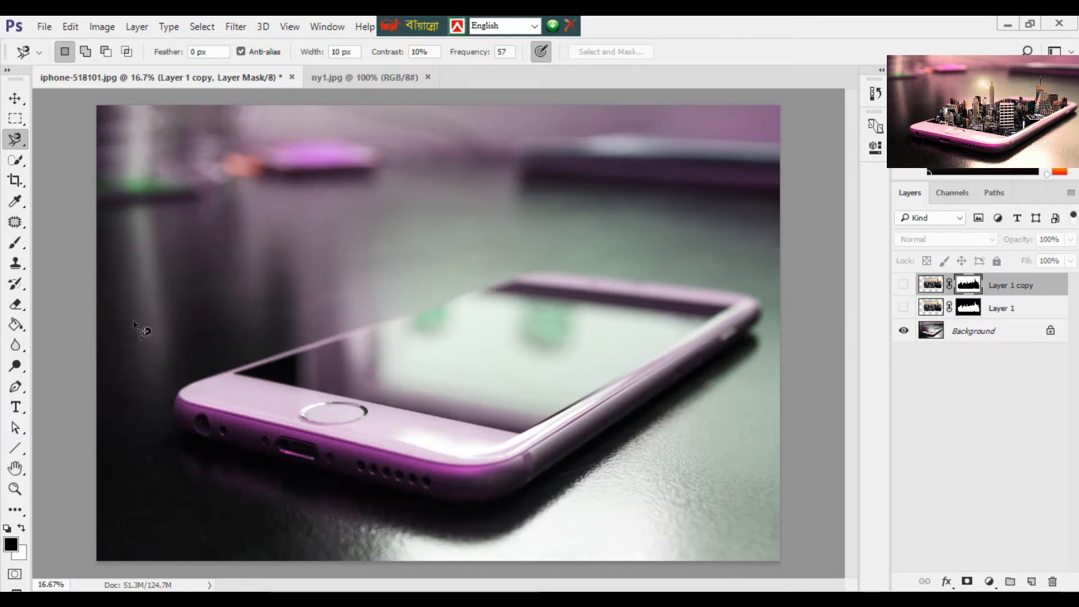
Step: Select the phone's screen with the Polygonal Lasso, tracing its four corners, and make white the foreground colour
{"action": "right_click", "coordinate": [15, 138]}
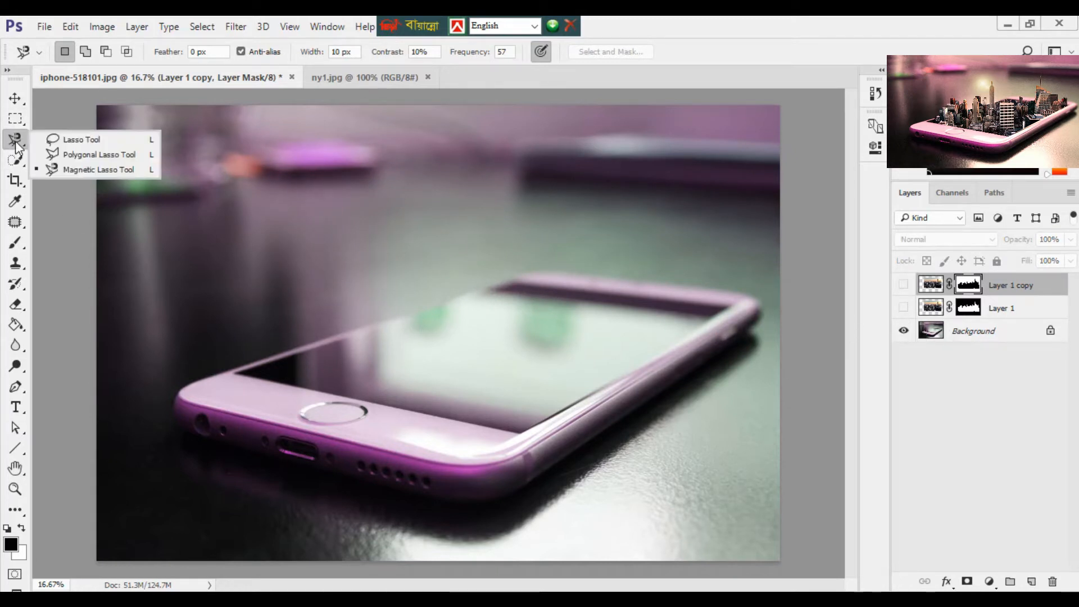
{"action": "left_click", "coordinate": [49, 153]}
{"action": "key", "text": "x"}
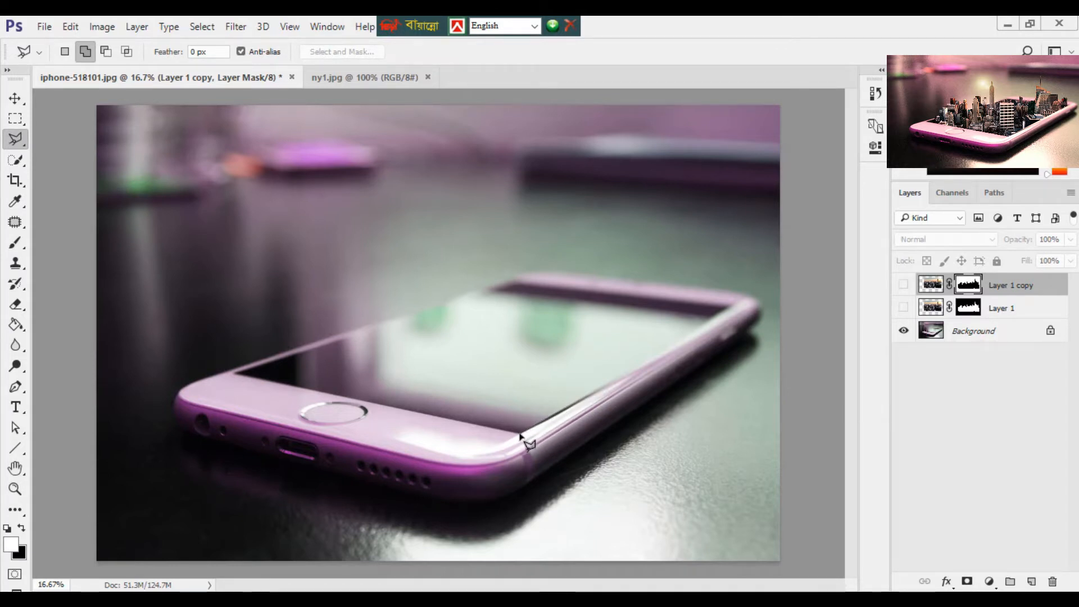
{"action": "left_click", "coordinate": [726, 306]}
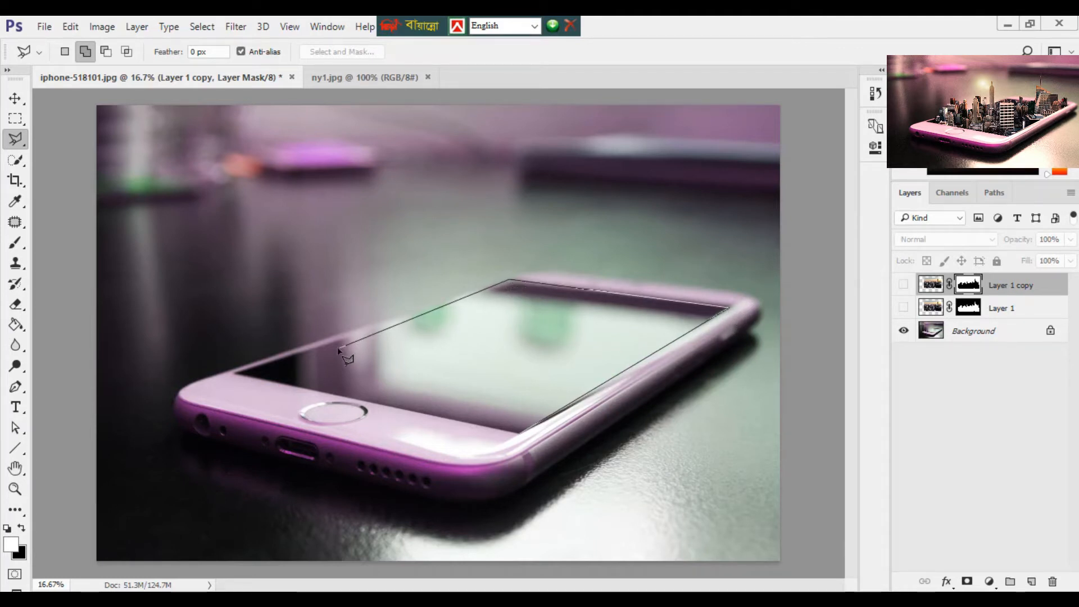
{"action": "left_click", "coordinate": [518, 283]}
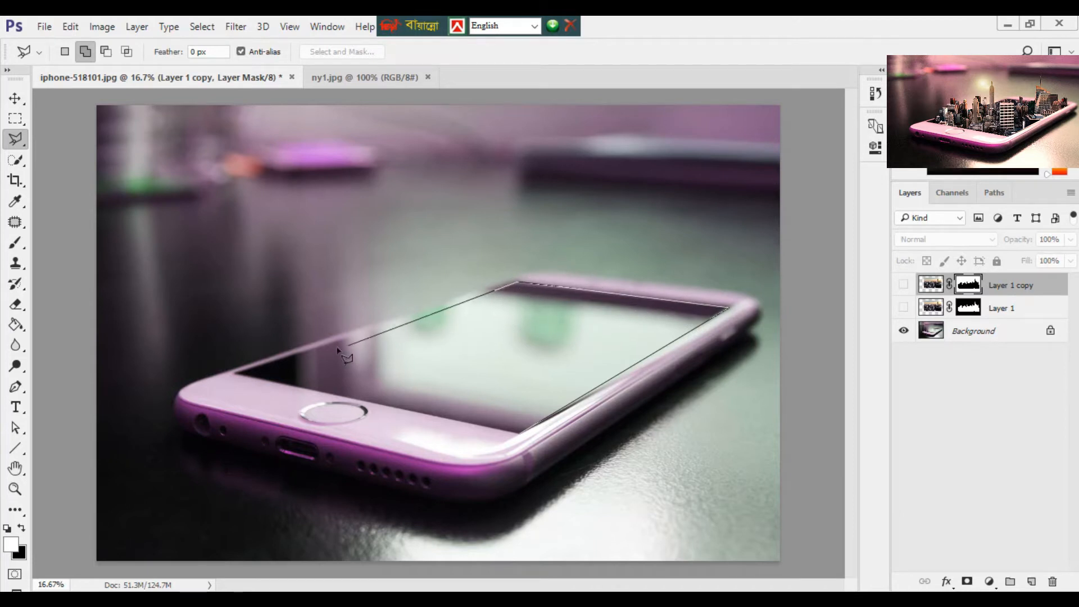
{"action": "left_click", "coordinate": [236, 373]}
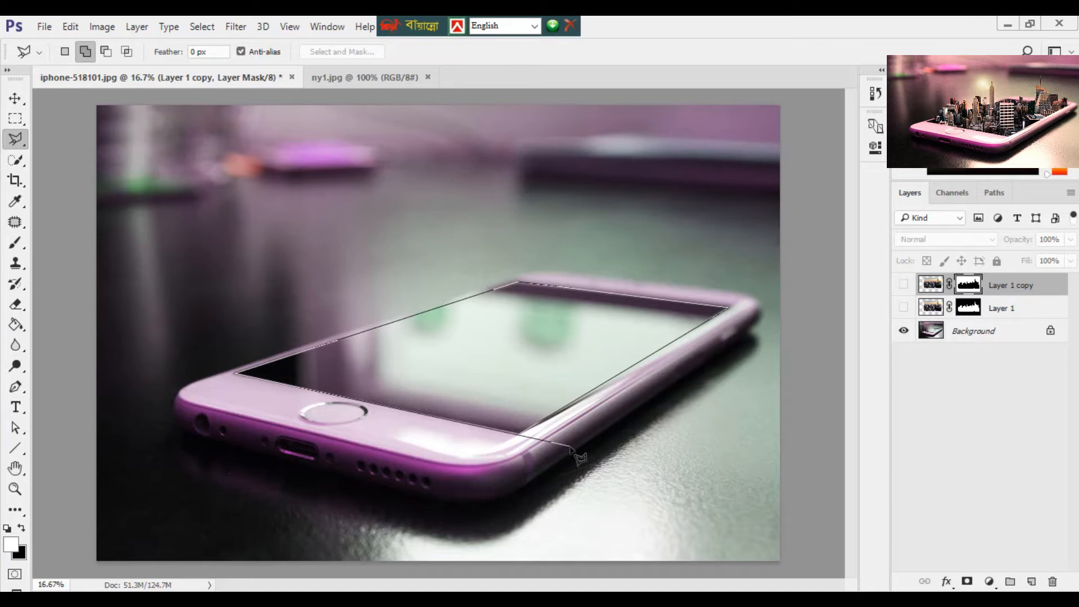
{"action": "left_click", "coordinate": [521, 434]}
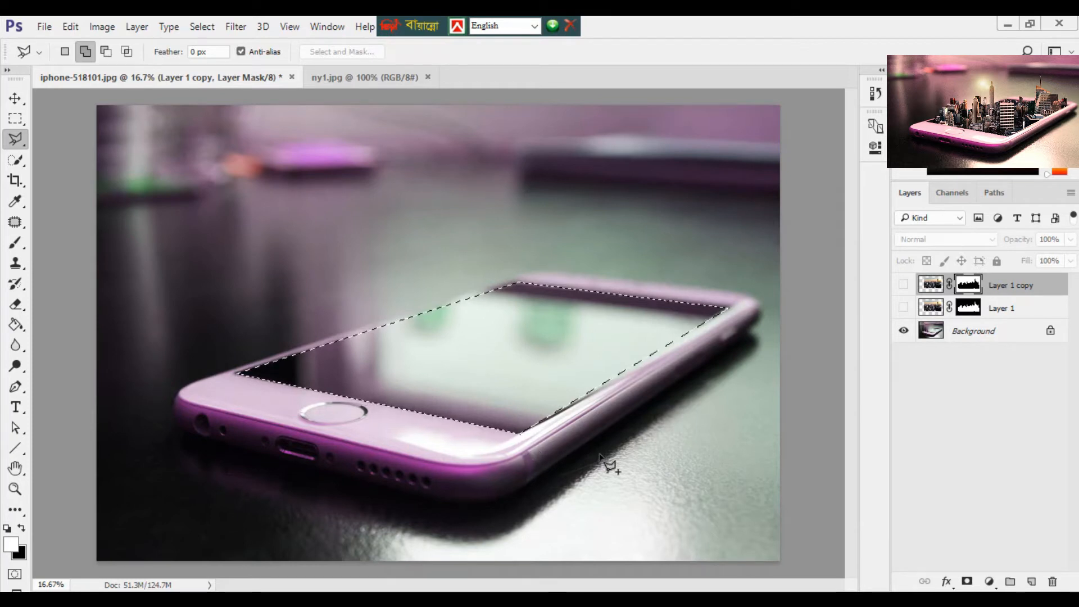
Step: Show Layer 1 copy and paint its mask white with a 700 px brush to reveal the city inside the screen selection
{"action": "left_click", "coordinate": [902, 285]}
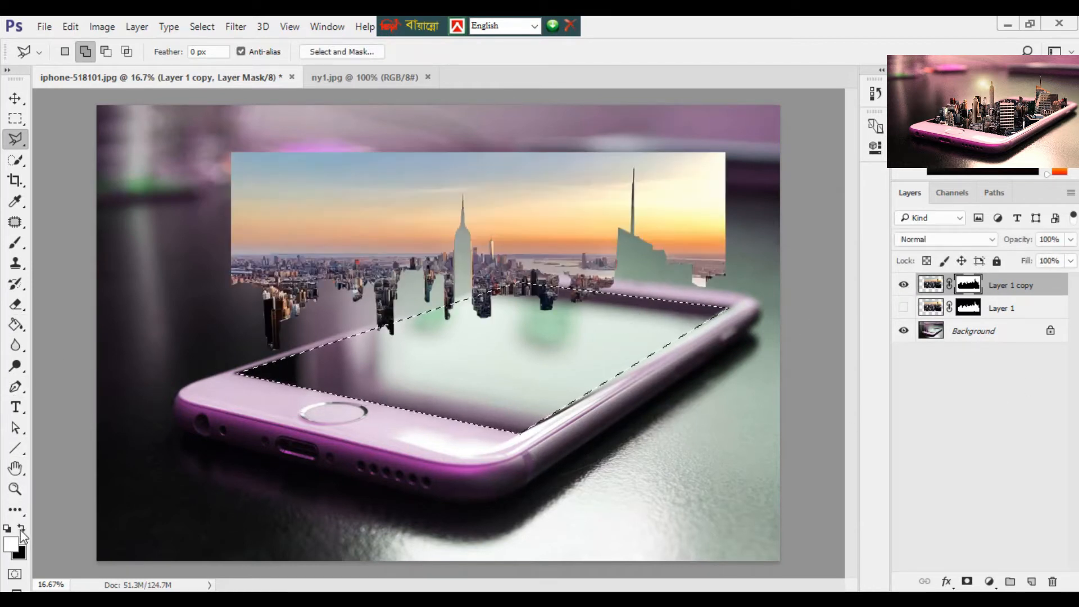
{"action": "left_click", "coordinate": [15, 243]}
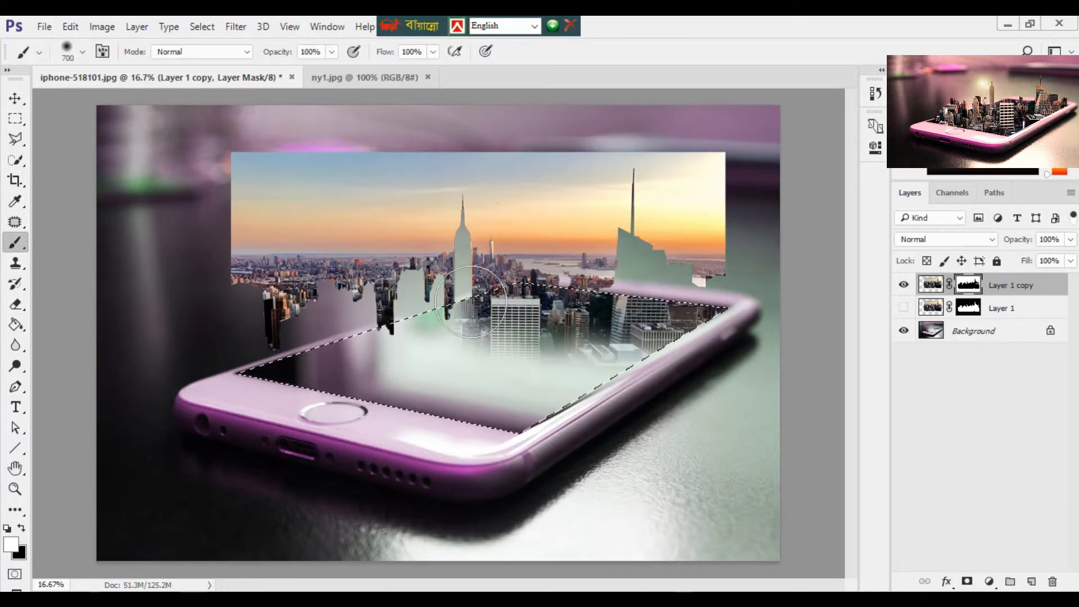
{"action": "left_click_drag", "start_coordinate": [470, 301], "coordinate": [600, 302]}
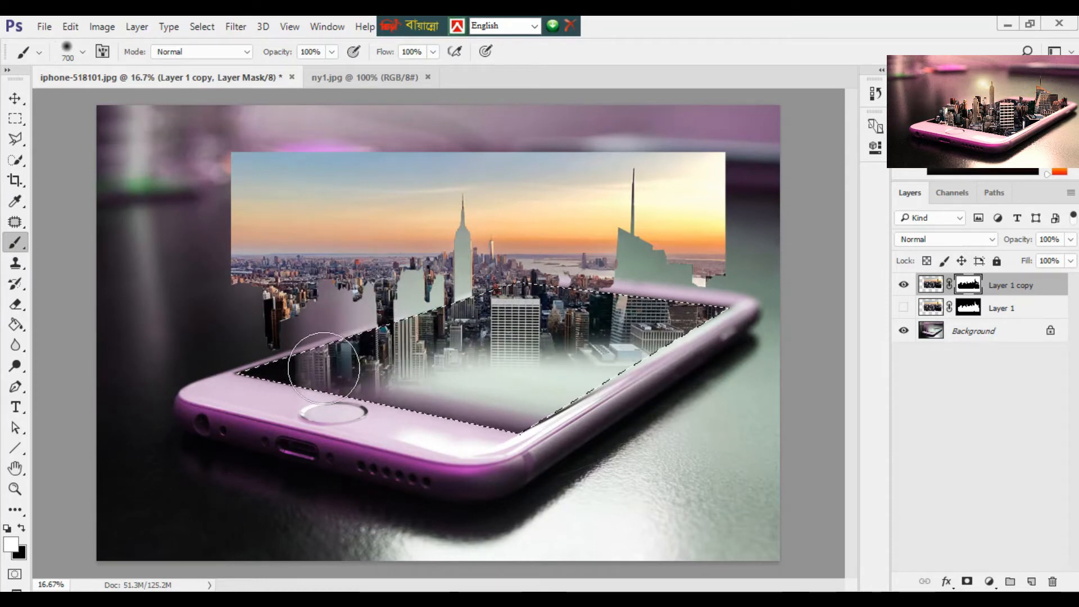
{"action": "left_click_drag", "start_coordinate": [515, 346], "coordinate": [668, 318]}
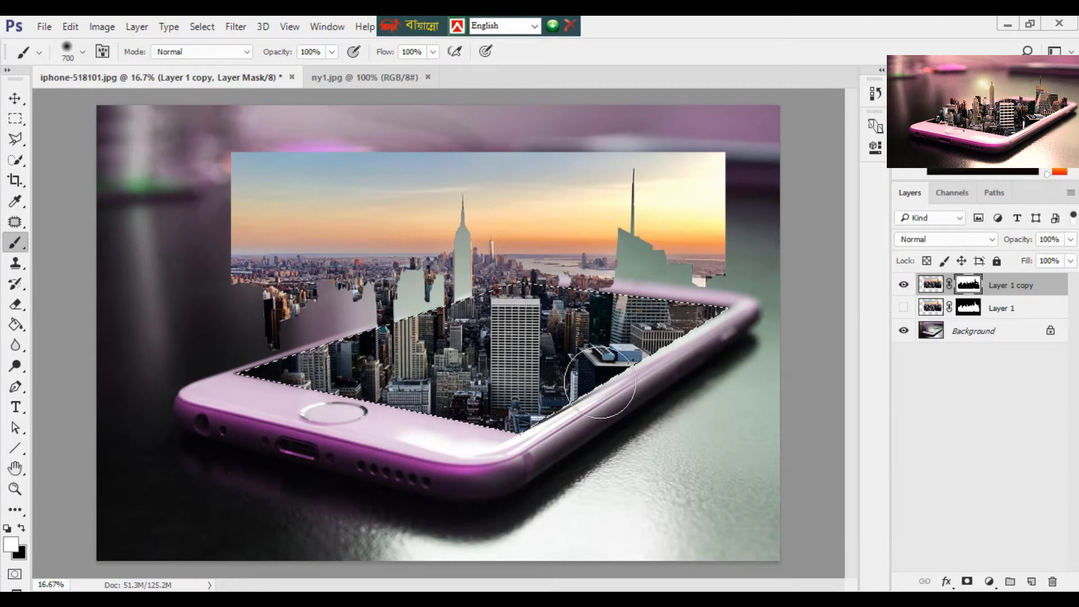
Step: Toggle the visibility of the two city layers to compare them, leaving both Layer 1 copy and Layer 1 shown
{"action": "left_click", "coordinate": [903, 285]}
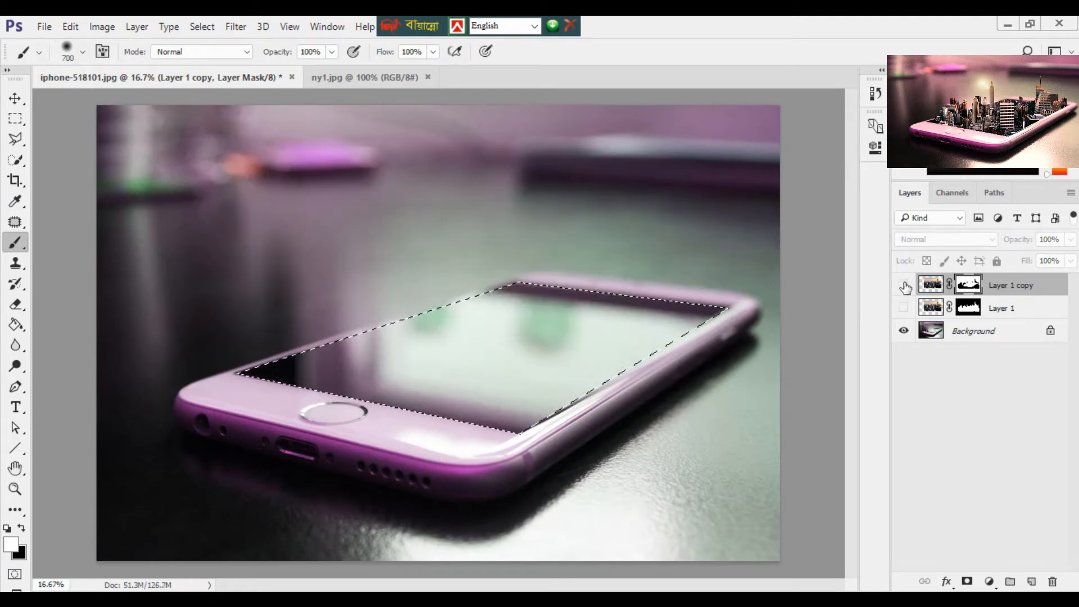
{"action": "left_click", "coordinate": [903, 285]}
{"action": "left_click", "coordinate": [903, 308]}
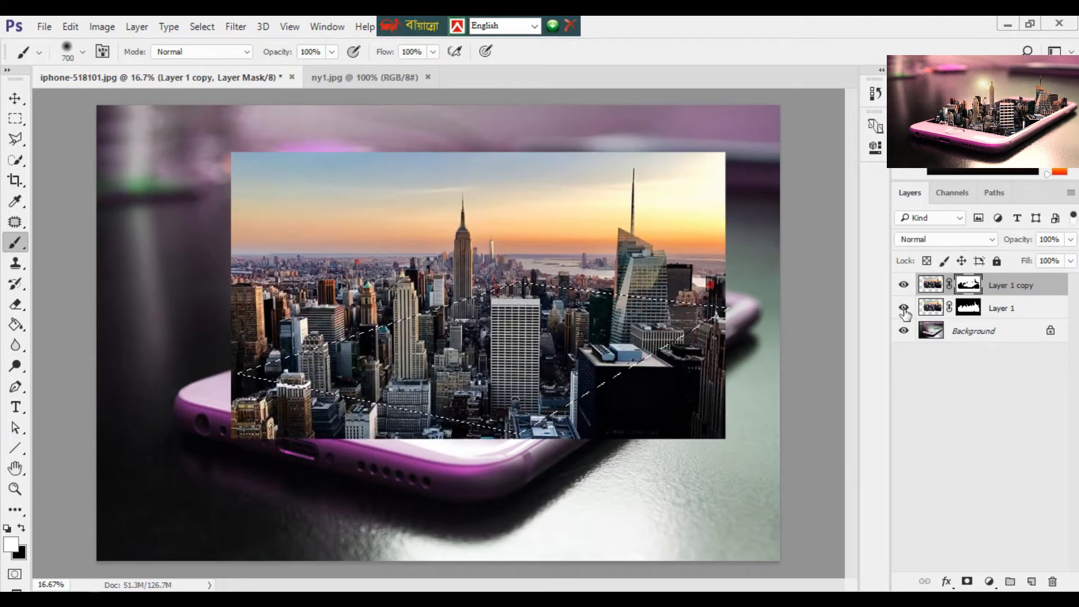
{"action": "left_click", "coordinate": [904, 308]}
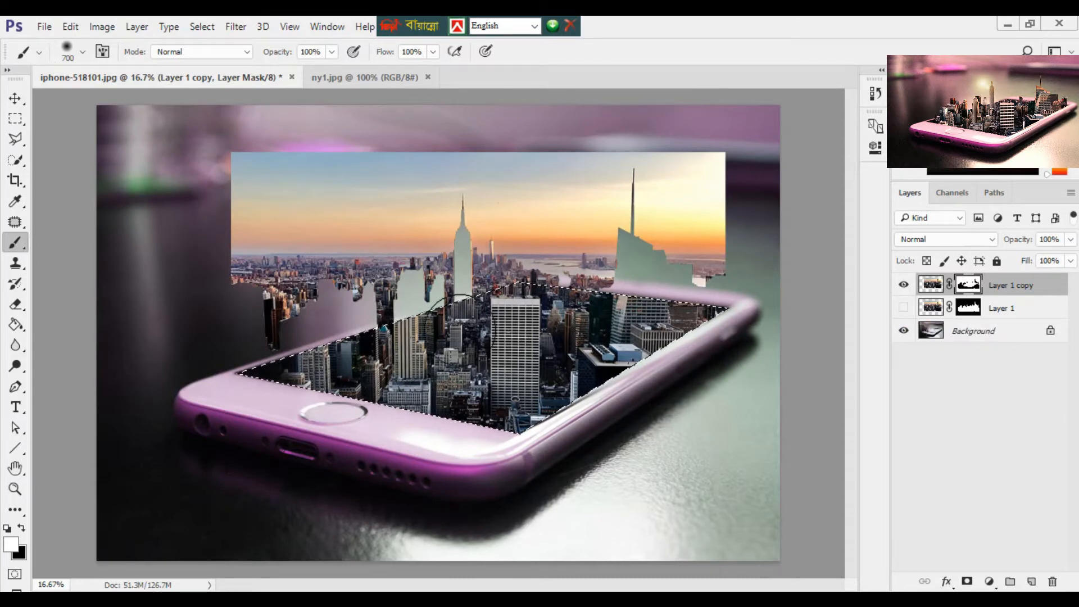
{"action": "left_click", "coordinate": [904, 309]}
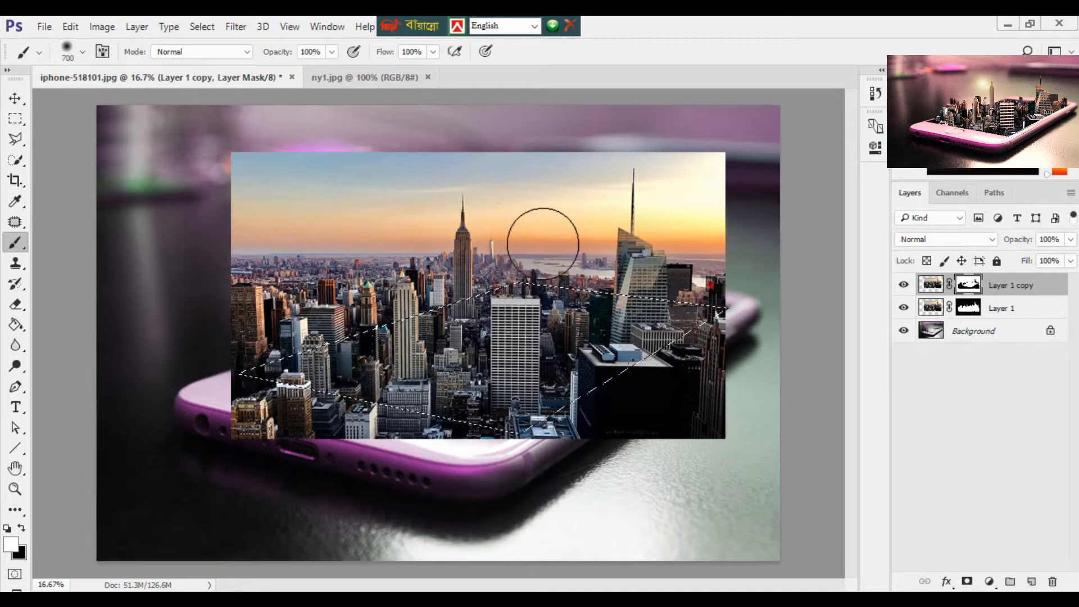
Step: Invert the selection and paint black on Layer 1 copy's mask to hide the sky and distant city outside the screen
{"action": "key", "text": "ctrl+shift+i"}
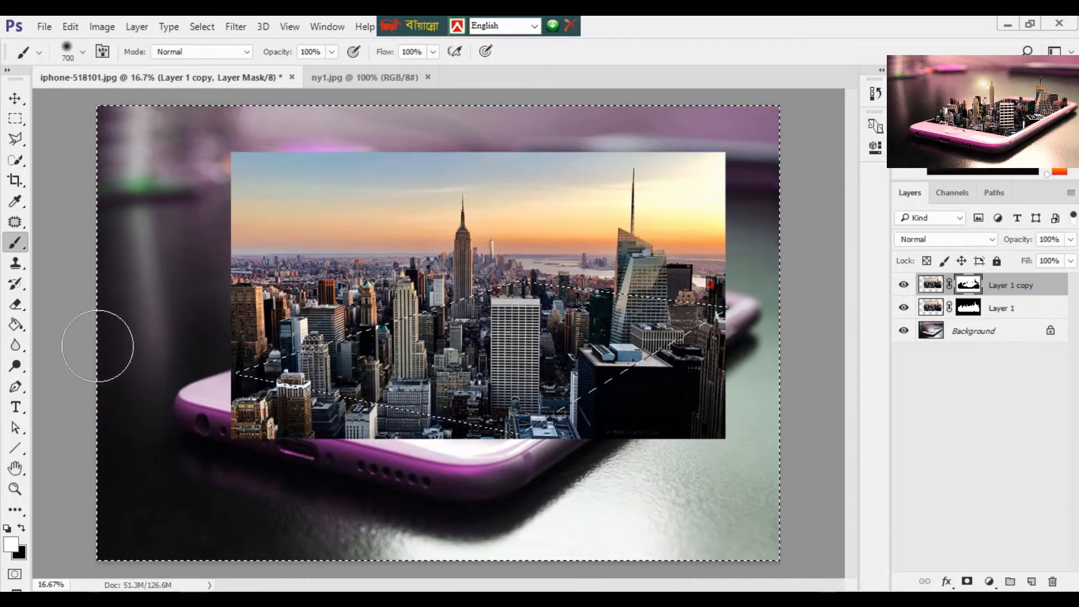
{"action": "left_click", "coordinate": [22, 528]}
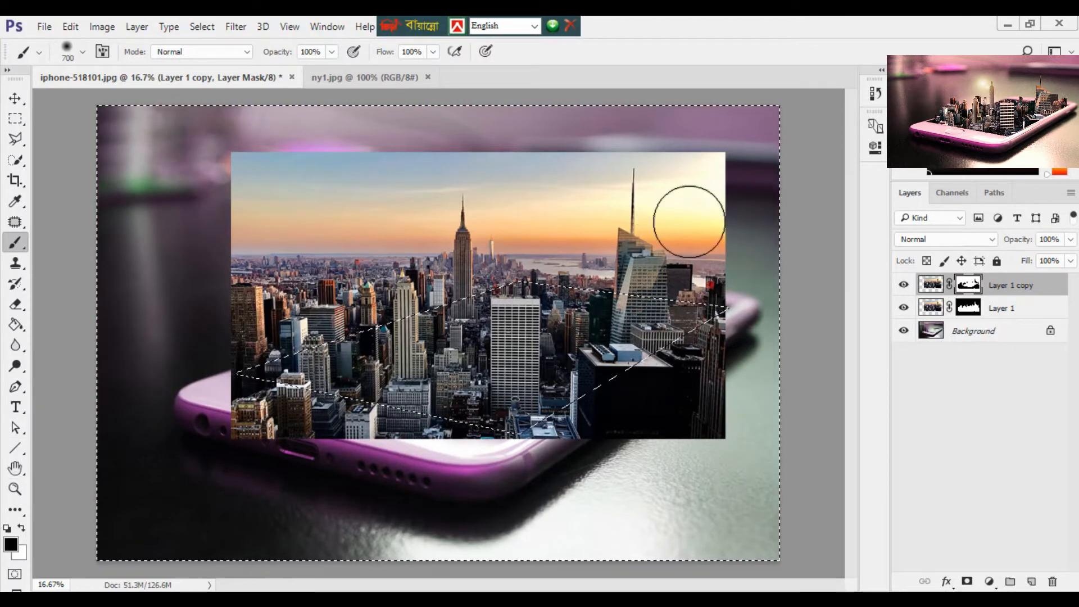
{"action": "mouse_move", "coordinate": [691, 176]}
{"action": "left_mouse_down"}
{"action": "mouse_move", "coordinate": [238, 183]}
{"action": "mouse_move", "coordinate": [335, 171]}
{"action": "mouse_move", "coordinate": [706, 157]}
{"action": "mouse_move", "coordinate": [362, 175]}
{"action": "mouse_move", "coordinate": [235, 218]}
{"action": "mouse_move", "coordinate": [282, 194]}
{"action": "mouse_move", "coordinate": [243, 263]}
{"action": "mouse_move", "coordinate": [253, 271]}
{"action": "mouse_move", "coordinate": [257, 236]}
{"action": "mouse_move", "coordinate": [360, 267]}
{"action": "mouse_move", "coordinate": [383, 262]}
{"action": "mouse_move", "coordinate": [319, 261]}
{"action": "mouse_move", "coordinate": [313, 293]}
{"action": "mouse_move", "coordinate": [355, 268]}
{"action": "mouse_move", "coordinate": [385, 276]}
{"action": "mouse_move", "coordinate": [425, 249]}
{"action": "mouse_move", "coordinate": [456, 293]}
{"action": "mouse_move", "coordinate": [518, 242]}
{"action": "mouse_move", "coordinate": [516, 265]}
{"action": "mouse_move", "coordinate": [639, 272]}
{"action": "mouse_move", "coordinate": [616, 222]}
{"action": "mouse_move", "coordinate": [690, 252]}
{"action": "mouse_move", "coordinate": [671, 205]}
{"action": "mouse_move", "coordinate": [719, 294]}
{"action": "mouse_move", "coordinate": [693, 260]}
{"action": "mouse_move", "coordinate": [736, 297]}
{"action": "mouse_move", "coordinate": [713, 176]}
{"action": "left_mouse_up"}
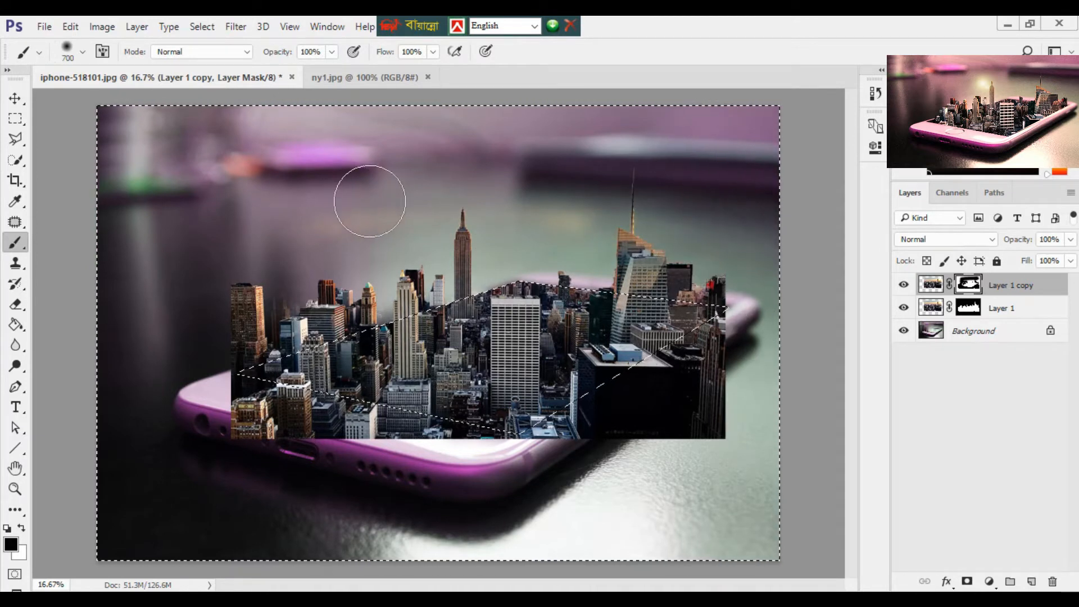
{"action": "left_click_drag", "start_coordinate": [284, 278], "coordinate": [233, 302]}
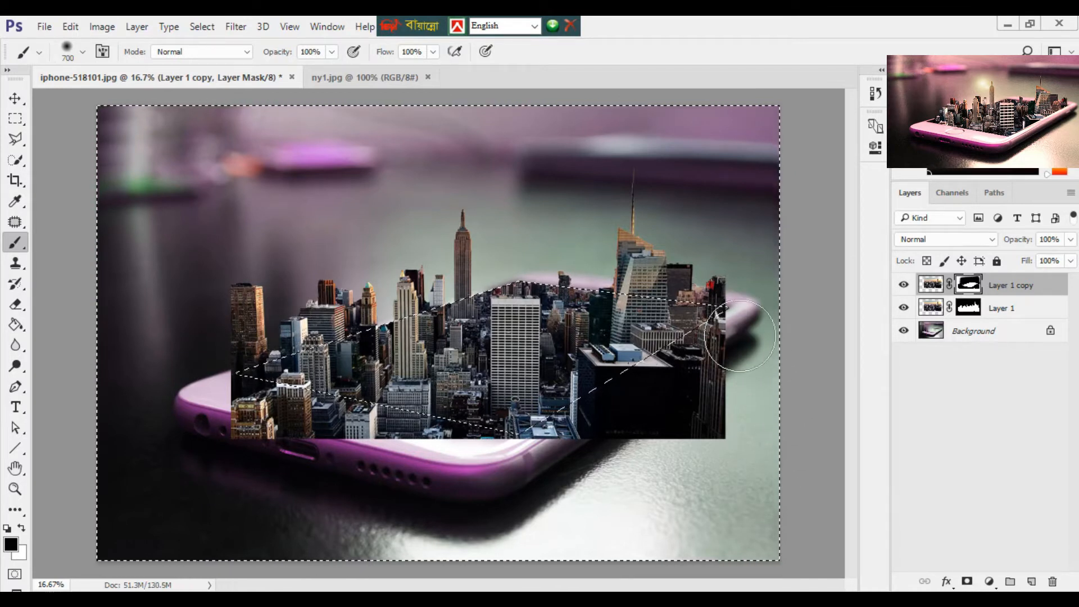
Step: Paint black on Layer 1's mask with the 700 px brush to hide the buildings overlapping the phone's front and side frame
{"action": "left_click", "coordinate": [968, 308]}
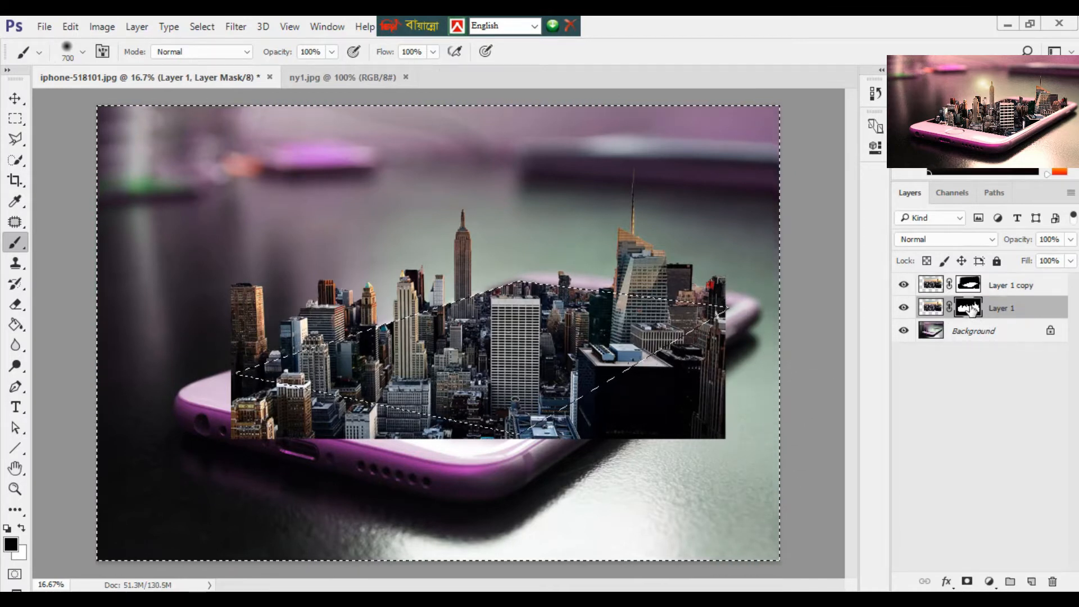
{"action": "mouse_move", "coordinate": [679, 390]}
{"action": "left_mouse_down"}
{"action": "mouse_move", "coordinate": [661, 405]}
{"action": "mouse_move", "coordinate": [736, 362]}
{"action": "mouse_move", "coordinate": [740, 347]}
{"action": "mouse_move", "coordinate": [603, 456]}
{"action": "mouse_move", "coordinate": [721, 397]}
{"action": "mouse_move", "coordinate": [663, 429]}
{"action": "mouse_move", "coordinate": [620, 429]}
{"action": "mouse_move", "coordinate": [529, 464]}
{"action": "mouse_move", "coordinate": [575, 439]}
{"action": "mouse_move", "coordinate": [510, 452]}
{"action": "mouse_move", "coordinate": [541, 443]}
{"action": "mouse_move", "coordinate": [516, 439]}
{"action": "mouse_move", "coordinate": [524, 448]}
{"action": "mouse_move", "coordinate": [504, 453]}
{"action": "mouse_move", "coordinate": [195, 419]}
{"action": "mouse_move", "coordinate": [228, 410]}
{"action": "left_mouse_up"}
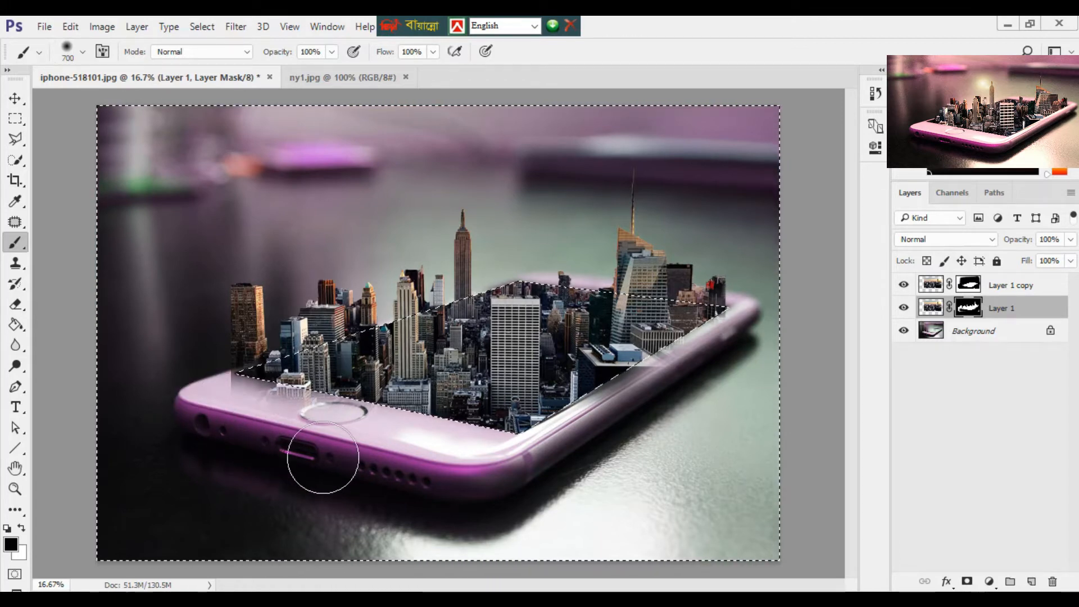
{"action": "left_click", "coordinate": [262, 399], "text": "ctrl"}
{"action": "left_click", "coordinate": [309, 404], "text": "ctrl"}
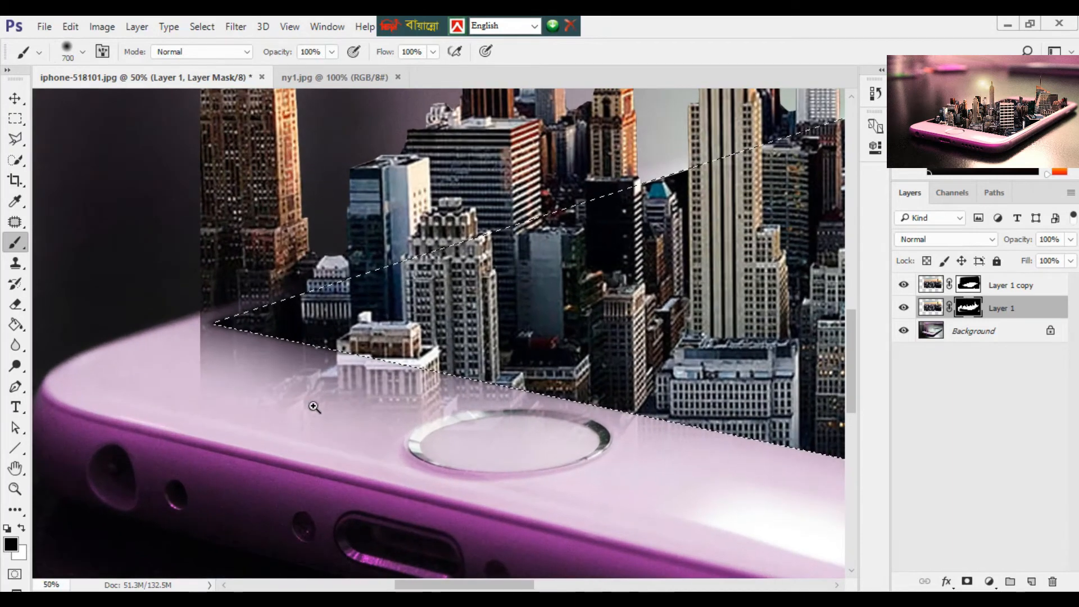
{"action": "left_click_drag", "start_coordinate": [394, 447], "coordinate": [379, 445]}
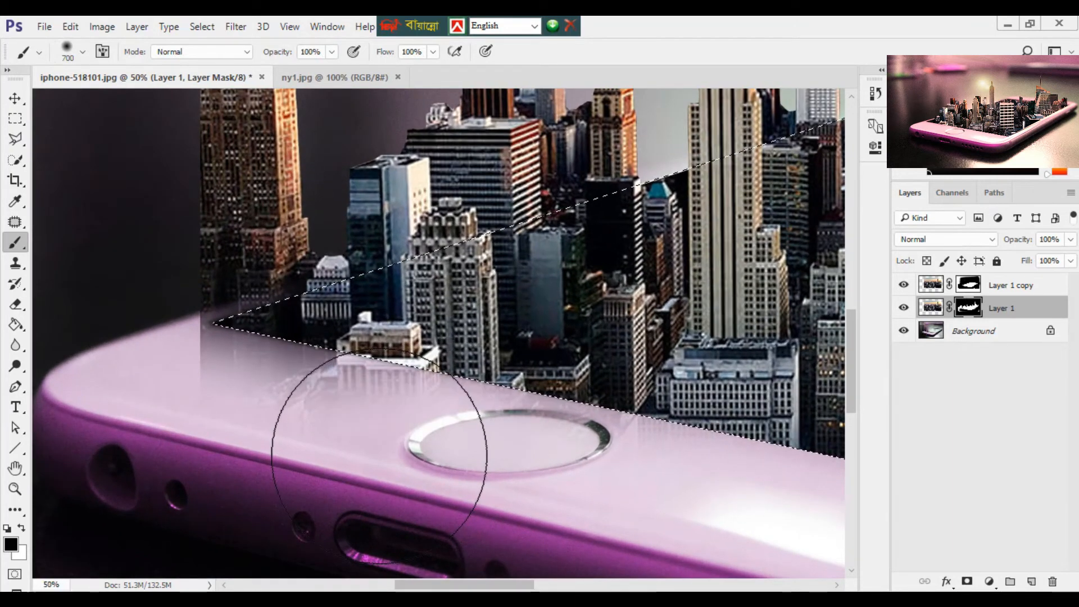
Step: Reduce the brush to 300 px and mask out the faint building remains on the frame beside the home button
{"action": "key", "text": "bracketleft"}
{"action": "key", "text": "bracketleft"}
{"action": "key", "text": "bracketleft"}
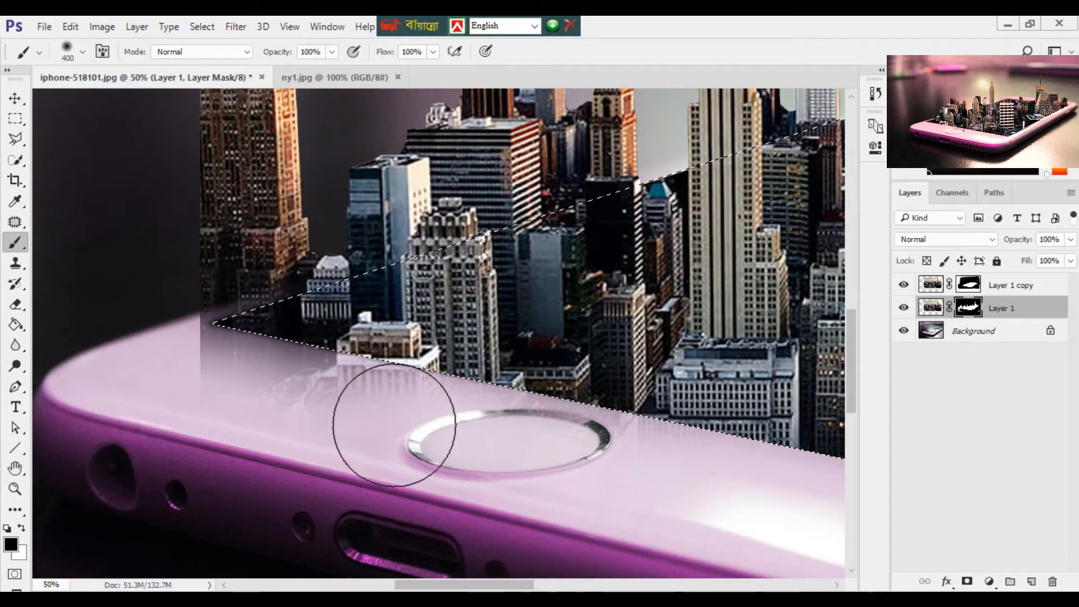
{"action": "key", "text": "bracketleft"}
{"action": "mouse_move", "coordinate": [356, 393]}
{"action": "left_mouse_down"}
{"action": "mouse_move", "coordinate": [240, 362]}
{"action": "mouse_move", "coordinate": [252, 380]}
{"action": "left_mouse_up"}
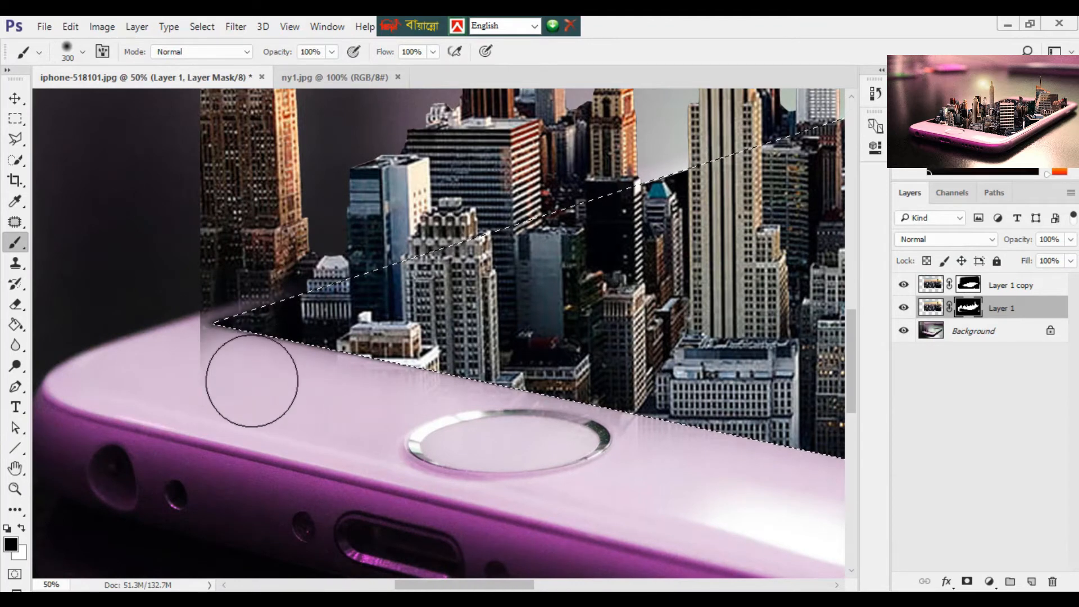
Step: Set the brush hardness to 100% and clean Layer 1's mask along the screen's front edge
{"action": "right_click", "coordinate": [253, 382]}
{"action": "left_click_drag", "start_coordinate": [336, 427], "coordinate": [388, 427]}
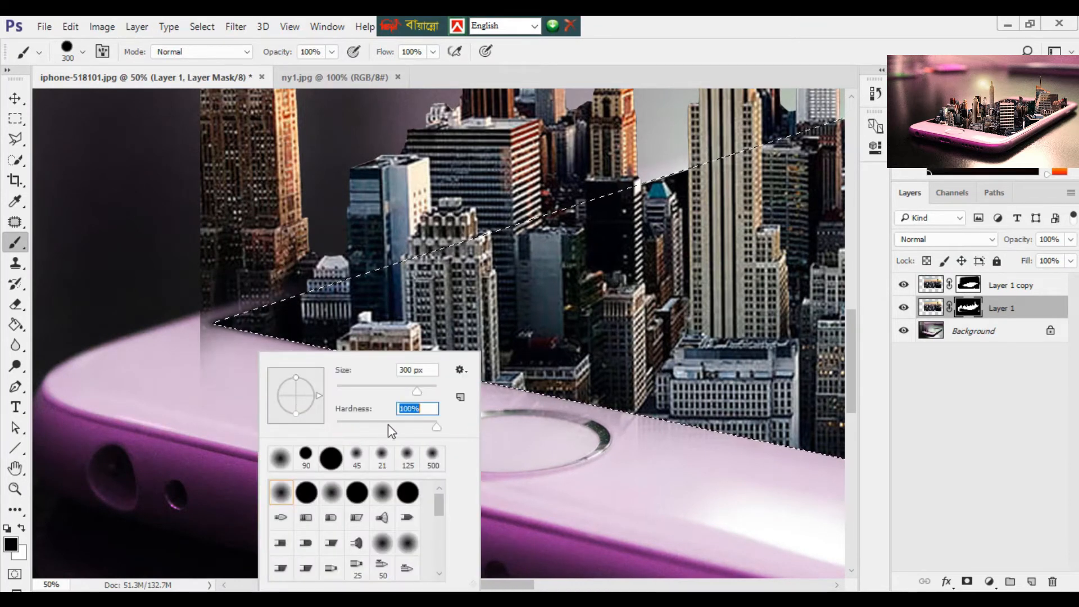
{"action": "left_click_drag", "start_coordinate": [227, 392], "coordinate": [220, 394]}
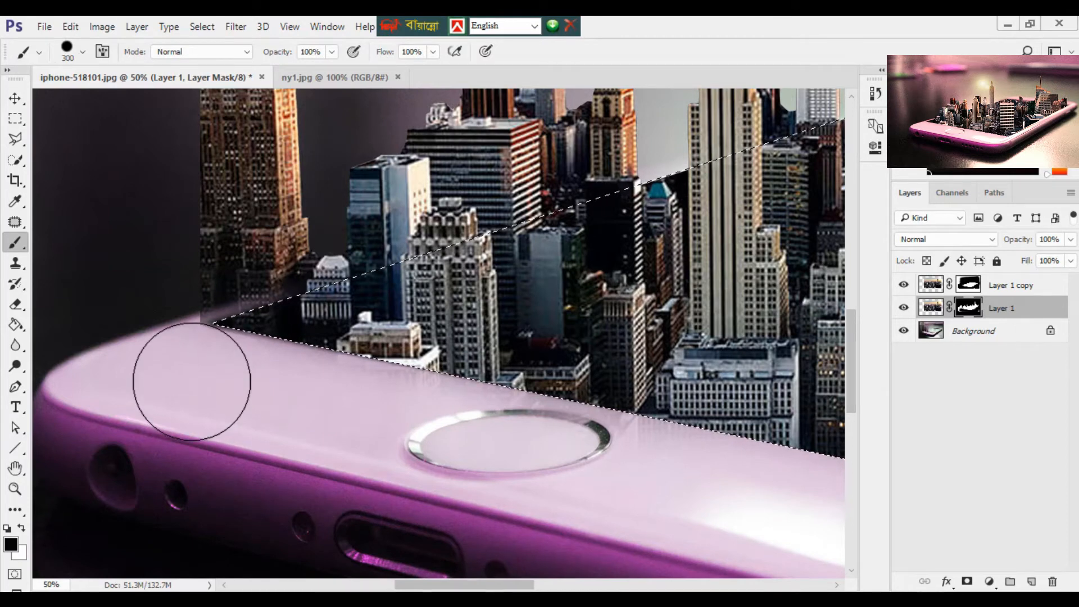
{"action": "left_click_drag", "start_coordinate": [654, 471], "coordinate": [414, 447]}
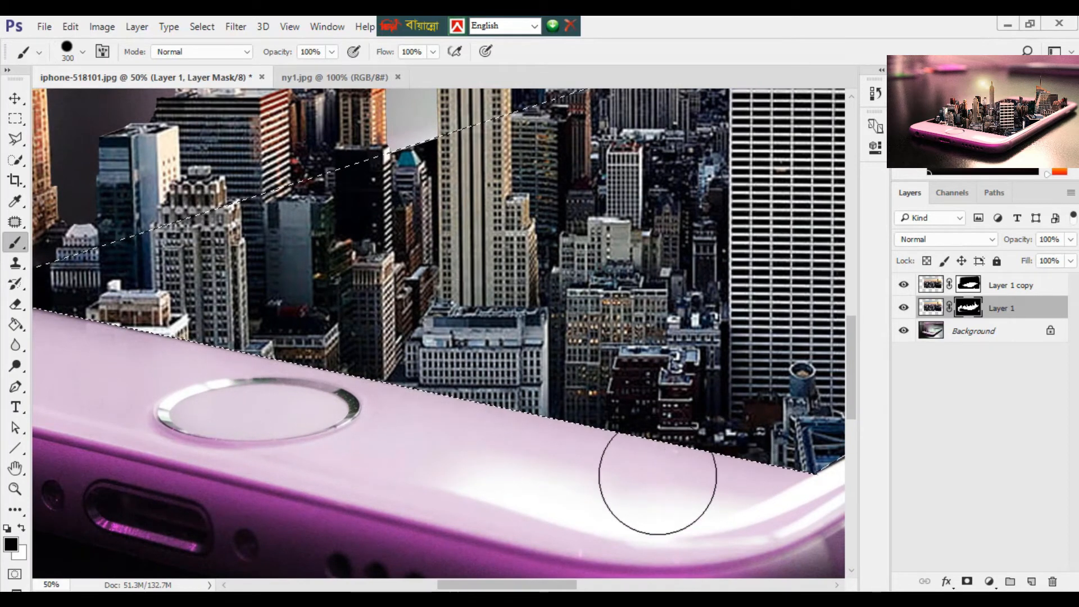
{"action": "mouse_move", "coordinate": [458, 457]}
{"action": "left_mouse_down"}
{"action": "mouse_move", "coordinate": [570, 474]}
{"action": "mouse_move", "coordinate": [50, 349]}
{"action": "left_mouse_up"}
Step: Mask out the remaining building traces along the phone's long side edge up to its far corner
{"action": "mouse_move", "coordinate": [826, 466]}
{"action": "left_mouse_down"}
{"action": "mouse_move", "coordinate": [366, 395]}
{"action": "mouse_move", "coordinate": [470, 503]}
{"action": "left_mouse_up"}
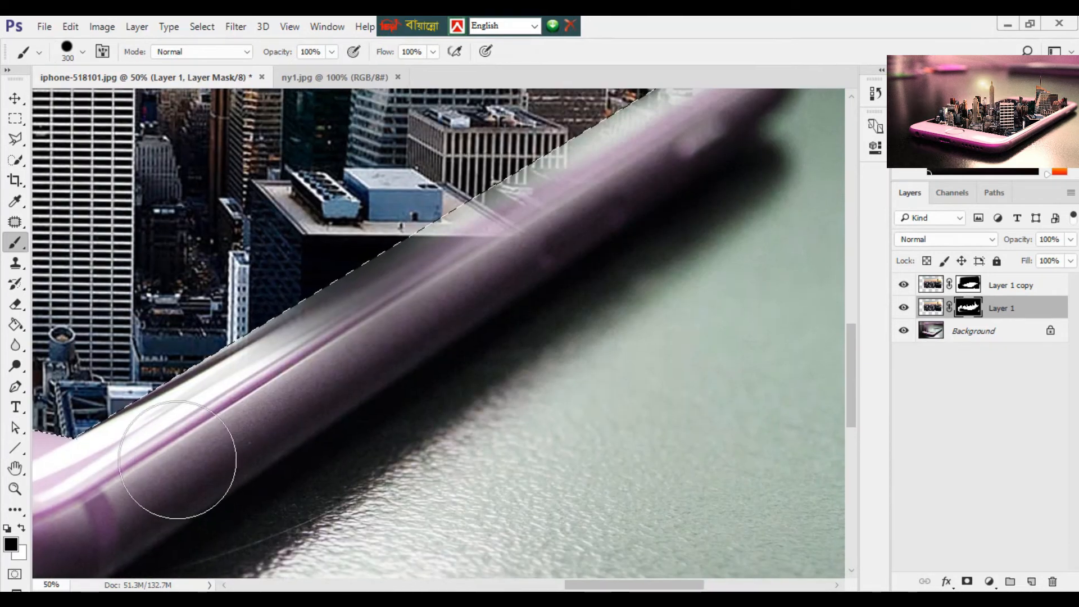
{"action": "mouse_move", "coordinate": [177, 459]}
{"action": "left_mouse_down"}
{"action": "mouse_move", "coordinate": [209, 398]}
{"action": "mouse_move", "coordinate": [522, 211]}
{"action": "mouse_move", "coordinate": [590, 187]}
{"action": "left_mouse_up"}
{"action": "mouse_move", "coordinate": [531, 306]}
{"action": "left_mouse_down"}
{"action": "mouse_move", "coordinate": [443, 417]}
{"action": "mouse_move", "coordinate": [412, 486]}
{"action": "left_mouse_up"}
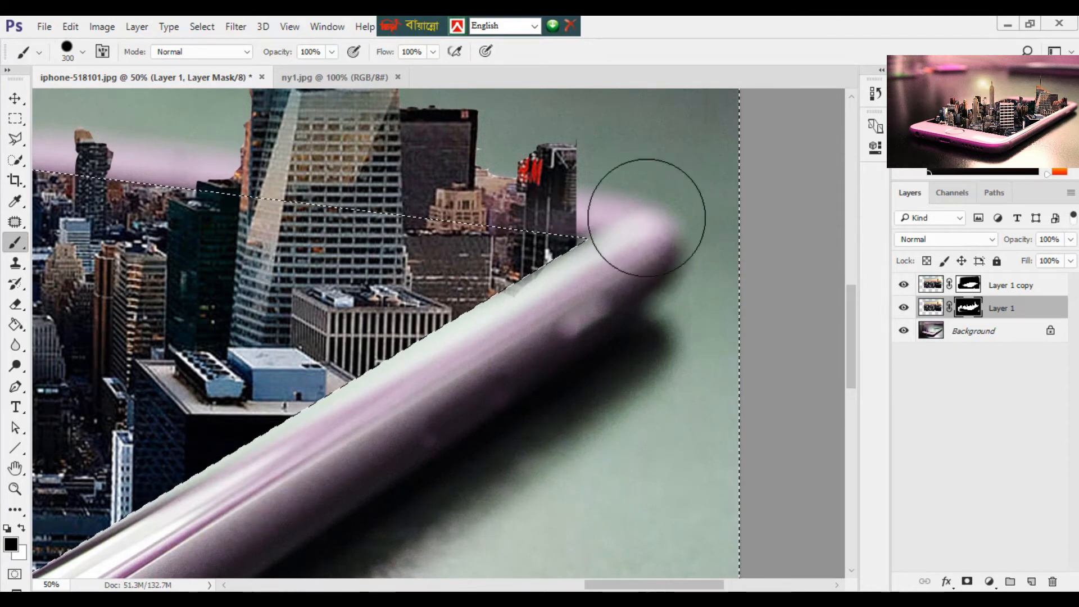
{"action": "left_click", "coordinate": [457, 427], "text": "alt"}
{"action": "left_click", "coordinate": [457, 427], "text": "alt"}
{"action": "left_click_drag", "start_coordinate": [335, 493], "coordinate": [575, 449]}
{"action": "left_click", "coordinate": [590, 457], "text": "alt"}
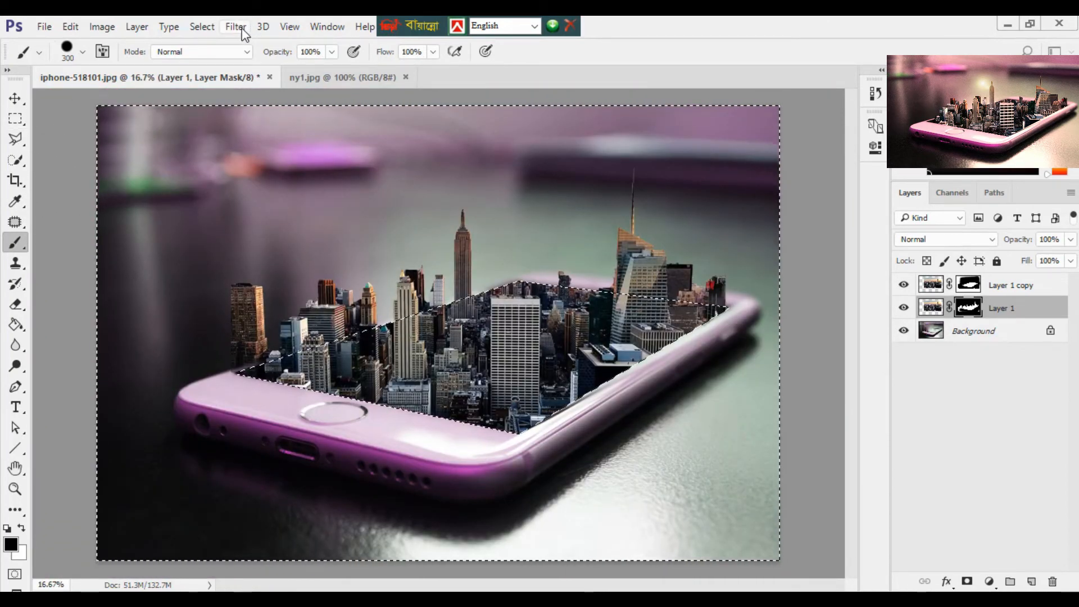
Step: Deselect the selection and toggle Layer 1 copy off and on to check its contribution
{"action": "left_click", "coordinate": [202, 26]}
{"action": "left_click", "coordinate": [218, 59]}
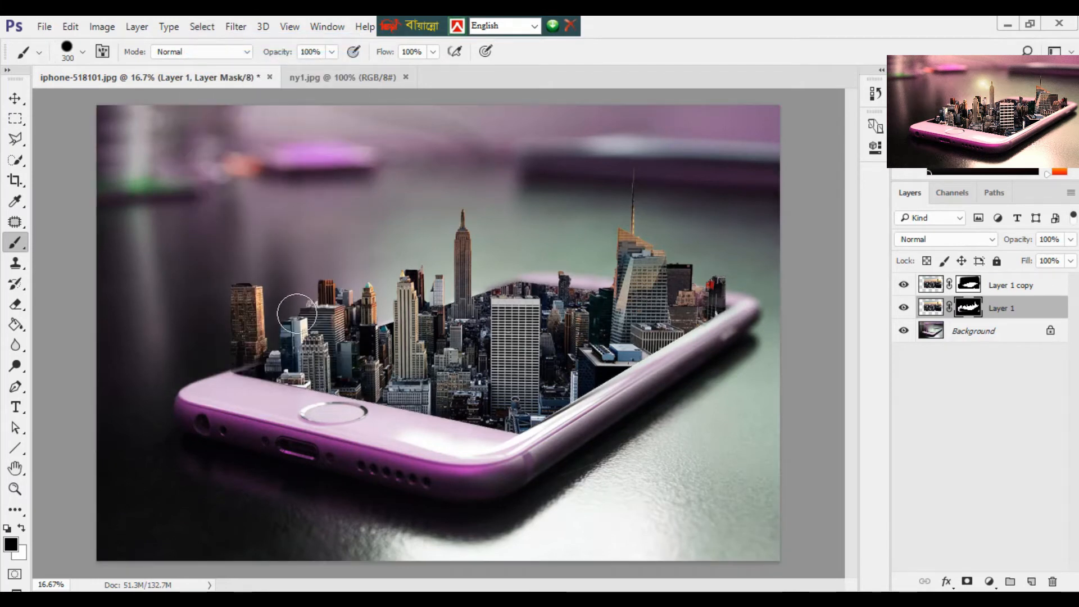
{"action": "left_click", "coordinate": [903, 285]}
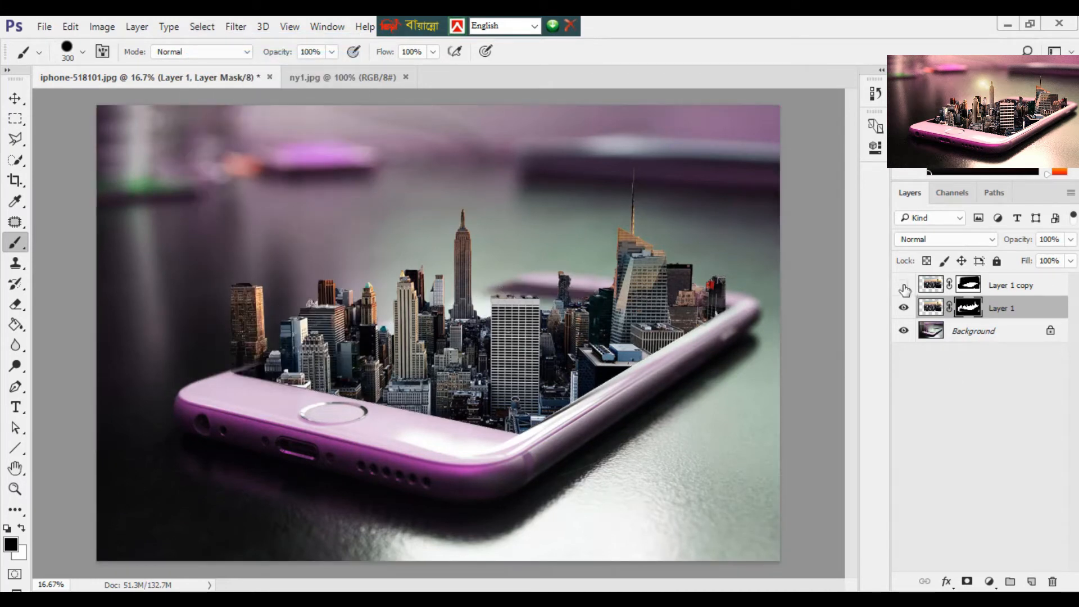
{"action": "left_click", "coordinate": [903, 285]}
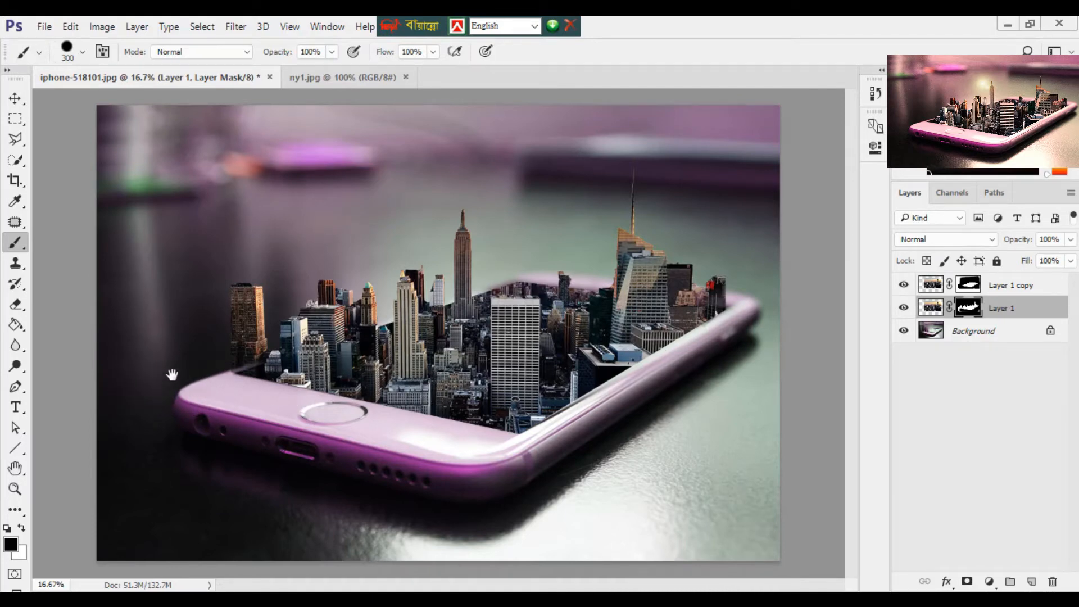
Step: Outline the isolated brown tower by the phone's home-button end with the Polygonal Lasso, delete it from Layer 1's image and deselect
{"action": "scroll", "coordinate": [249, 371], "scroll_direction": "up", "scroll_amount": 2}
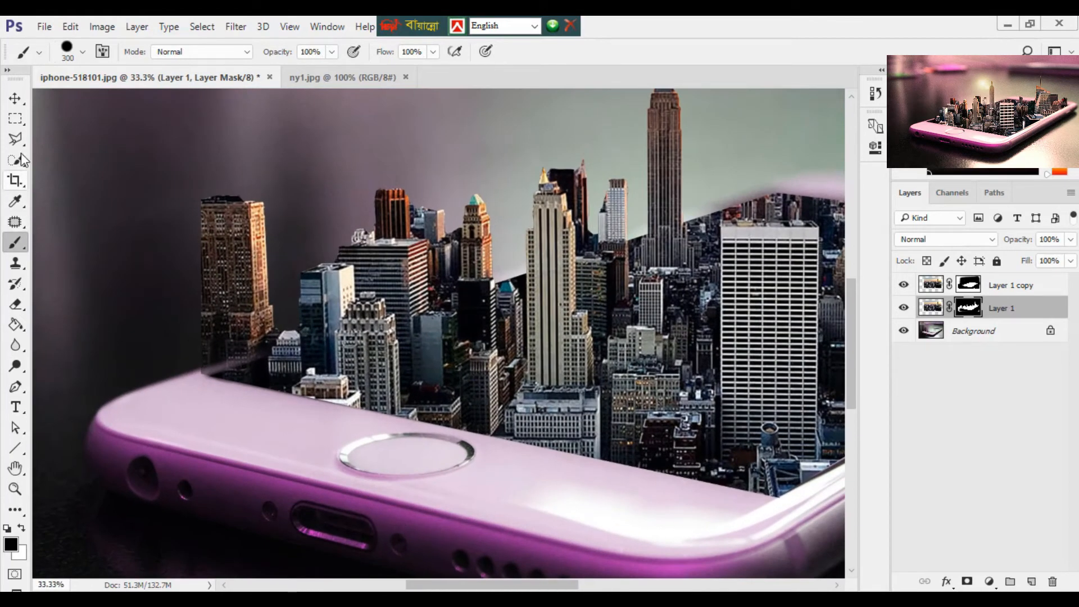
{"action": "left_click", "coordinate": [16, 139]}
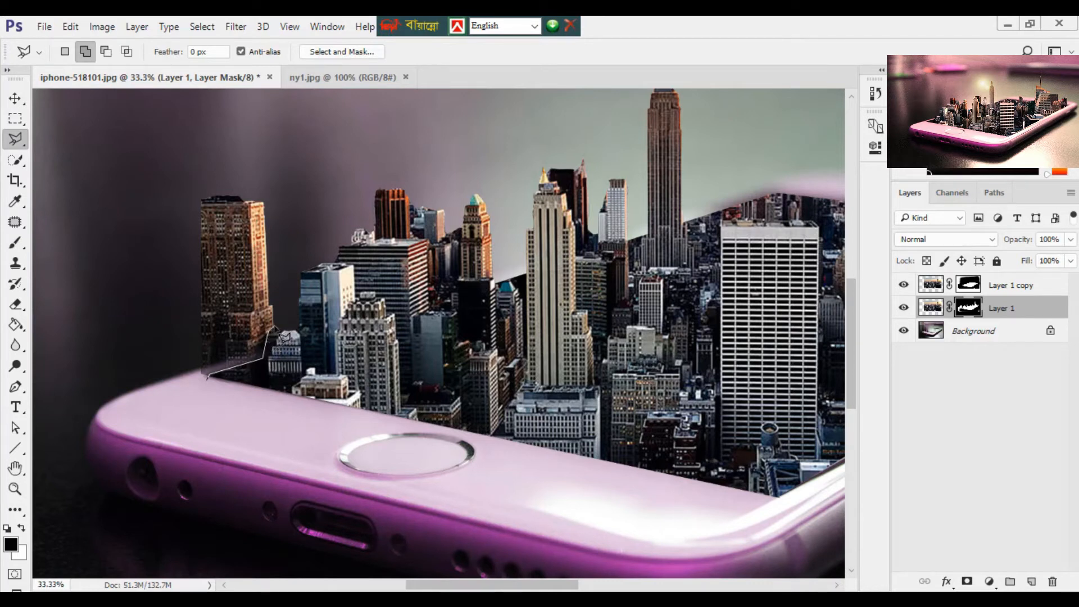
{"action": "left_click", "coordinate": [290, 248]}
{"action": "left_click", "coordinate": [266, 158]}
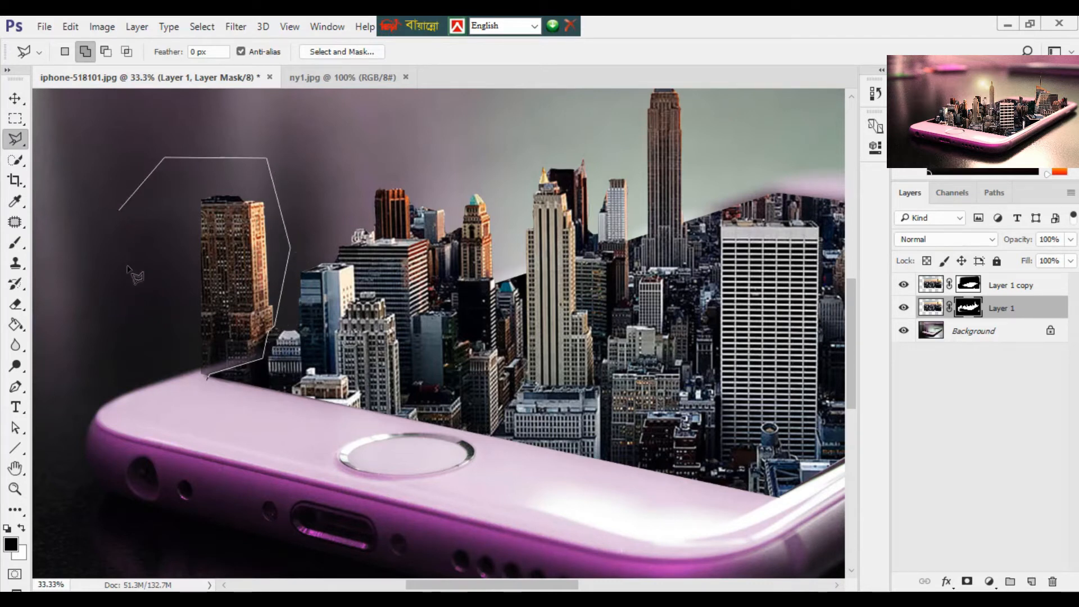
{"action": "left_click", "coordinate": [120, 227]}
{"action": "left_click", "coordinate": [135, 300]}
{"action": "left_click", "coordinate": [173, 357]}
{"action": "left_click", "coordinate": [206, 378]}
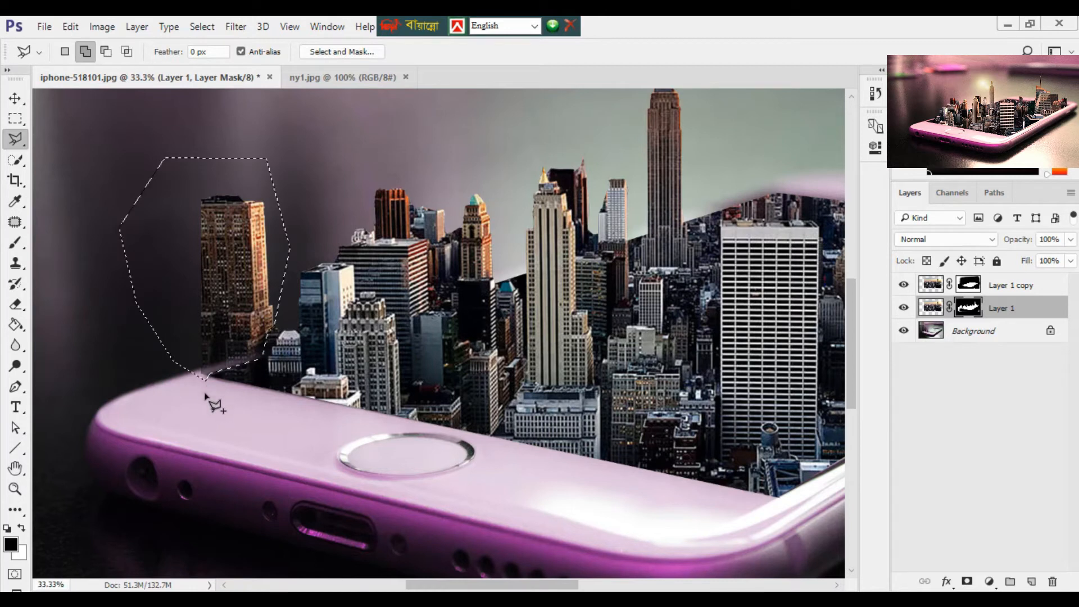
{"action": "left_click", "coordinate": [930, 307]}
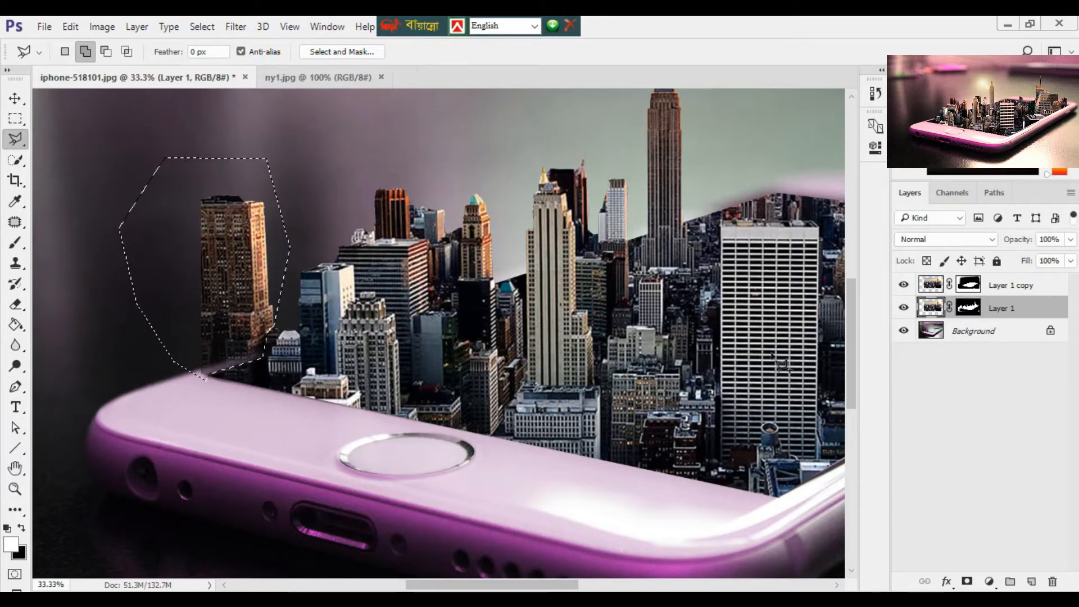
{"action": "key", "text": "Delete"}
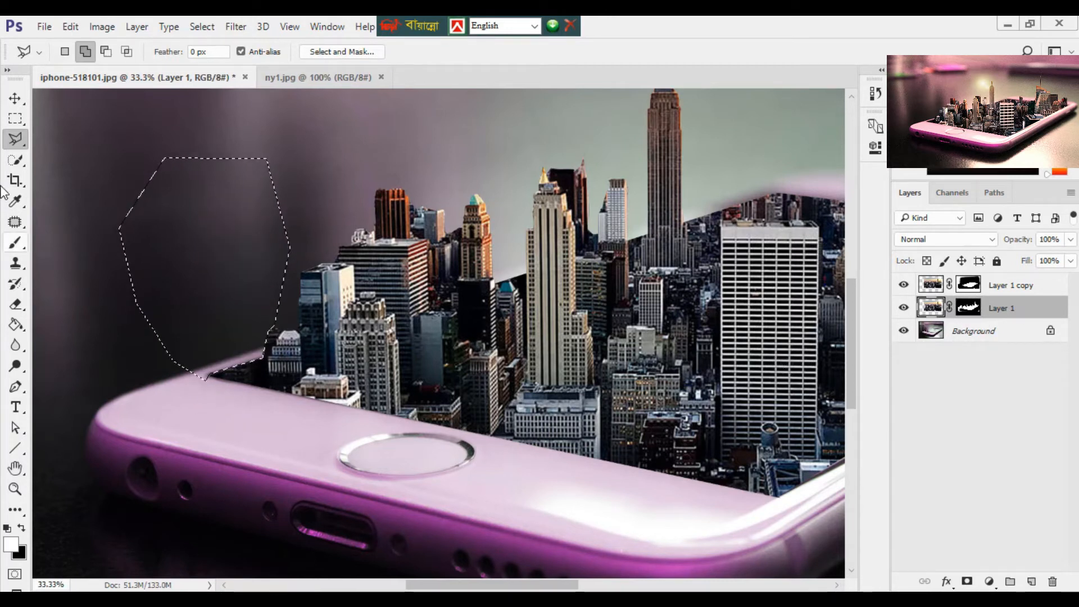
{"action": "left_click", "coordinate": [15, 119]}
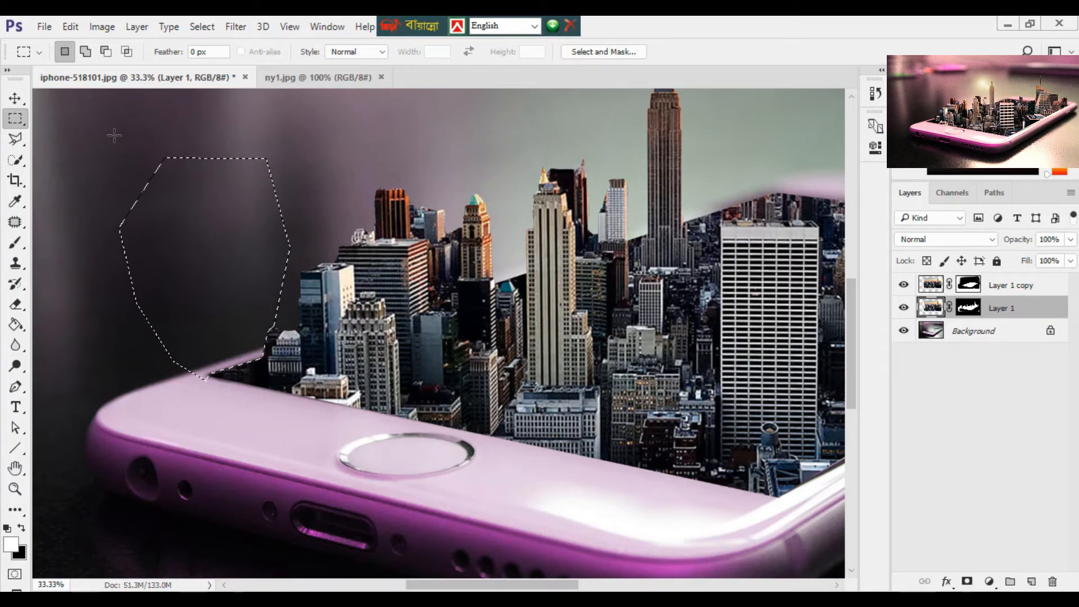
{"action": "left_click", "coordinate": [236, 26]}
{"action": "mouse_move", "coordinate": [202, 27]}
{"action": "left_click", "coordinate": [220, 61]}
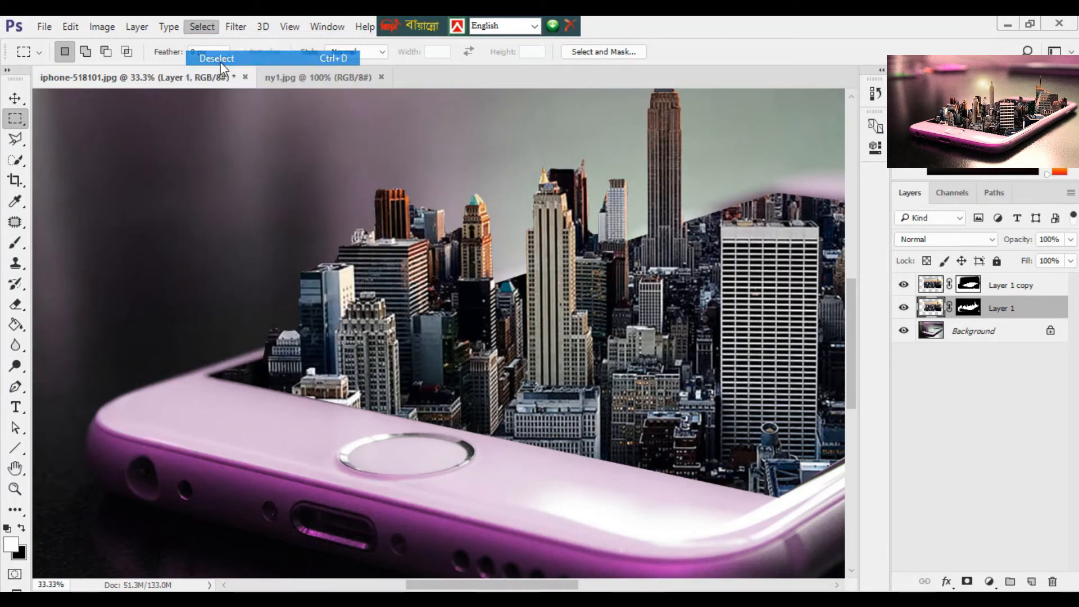
Step: Examine the buildings at the phone's far corner, toggling Layer 1 copy and Layer 1 off and on to compare their contributions
{"action": "left_click", "coordinate": [490, 368], "text": "alt"}
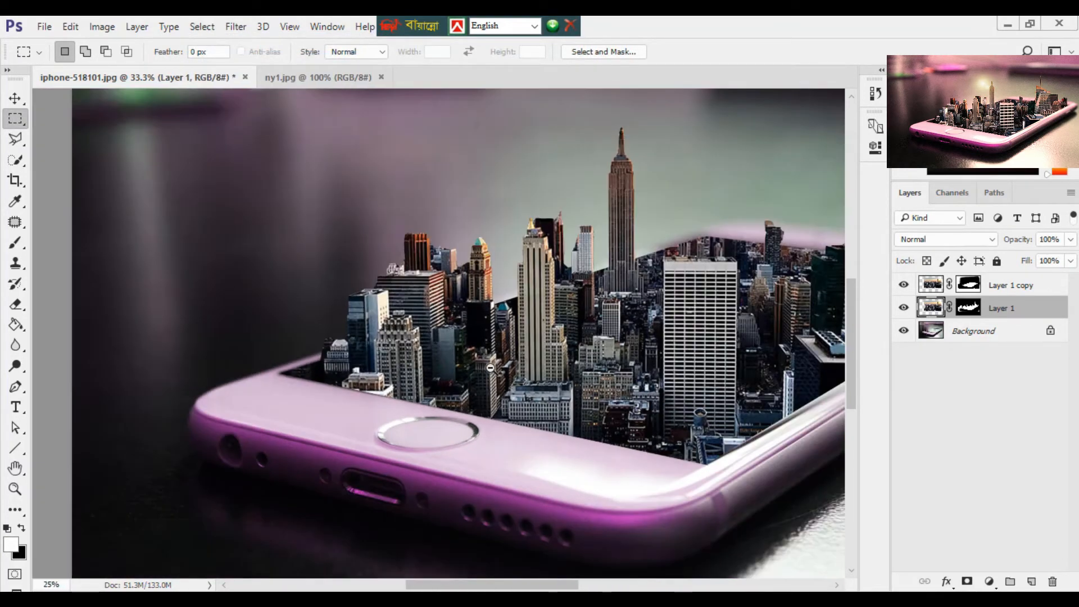
{"action": "left_click_drag", "start_coordinate": [659, 312], "coordinate": [331, 323]}
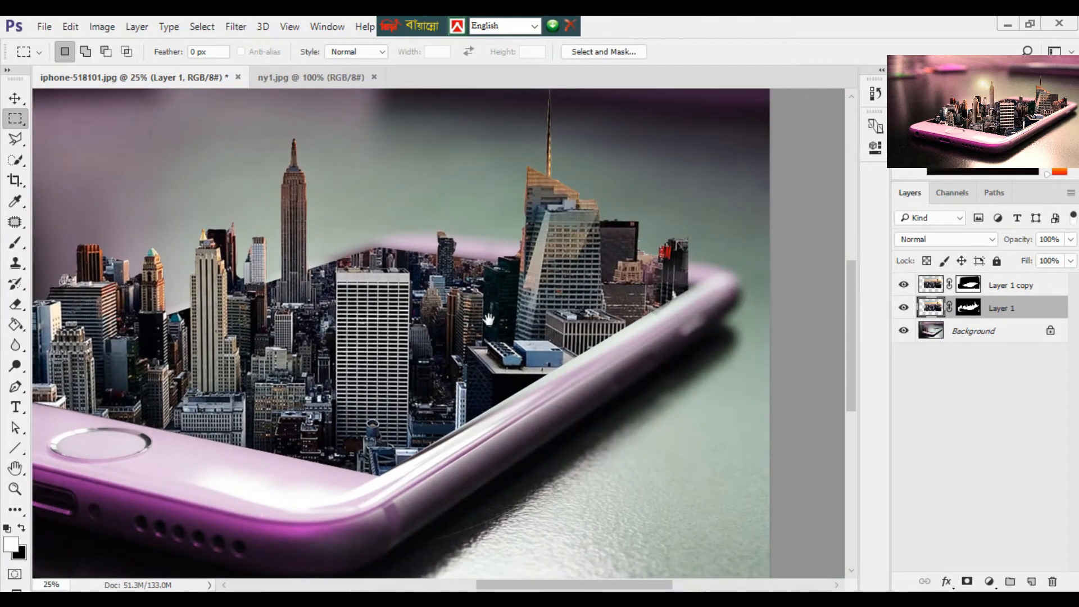
{"action": "left_click", "coordinate": [717, 296], "text": "ctrl"}
{"action": "left_click", "coordinate": [717, 296], "text": "ctrl"}
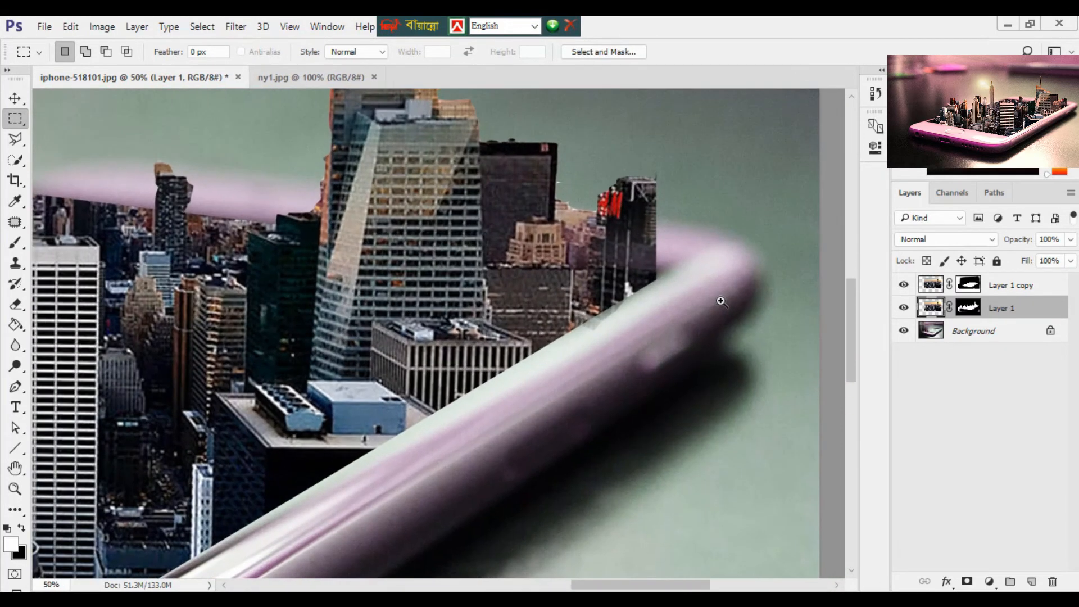
{"action": "left_click", "coordinate": [718, 297], "text": "ctrl"}
{"action": "left_click_drag", "start_coordinate": [638, 301], "coordinate": [635, 323]}
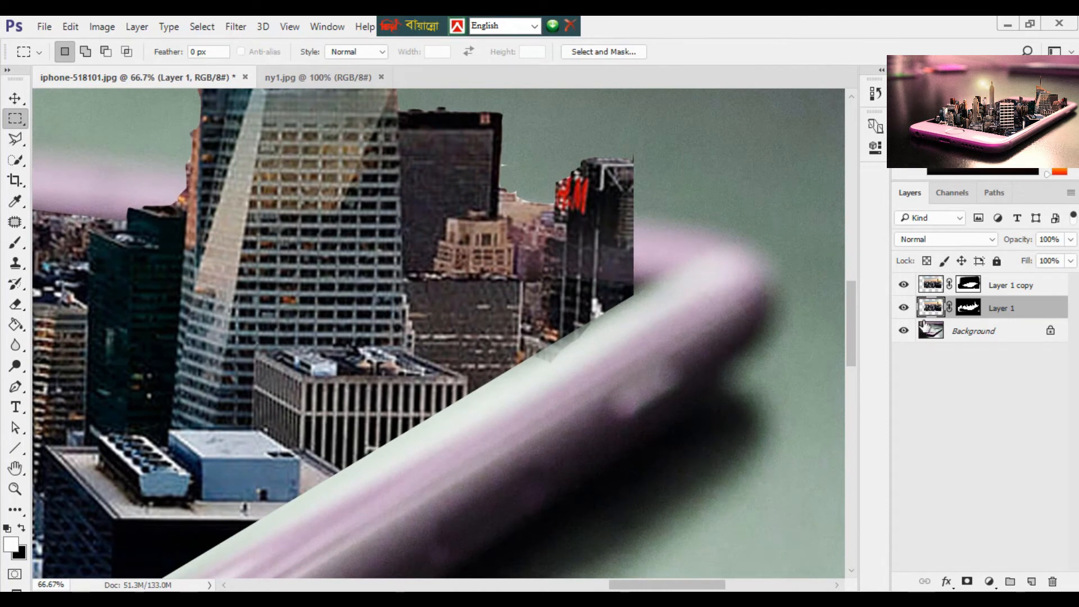
{"action": "left_click", "coordinate": [904, 285]}
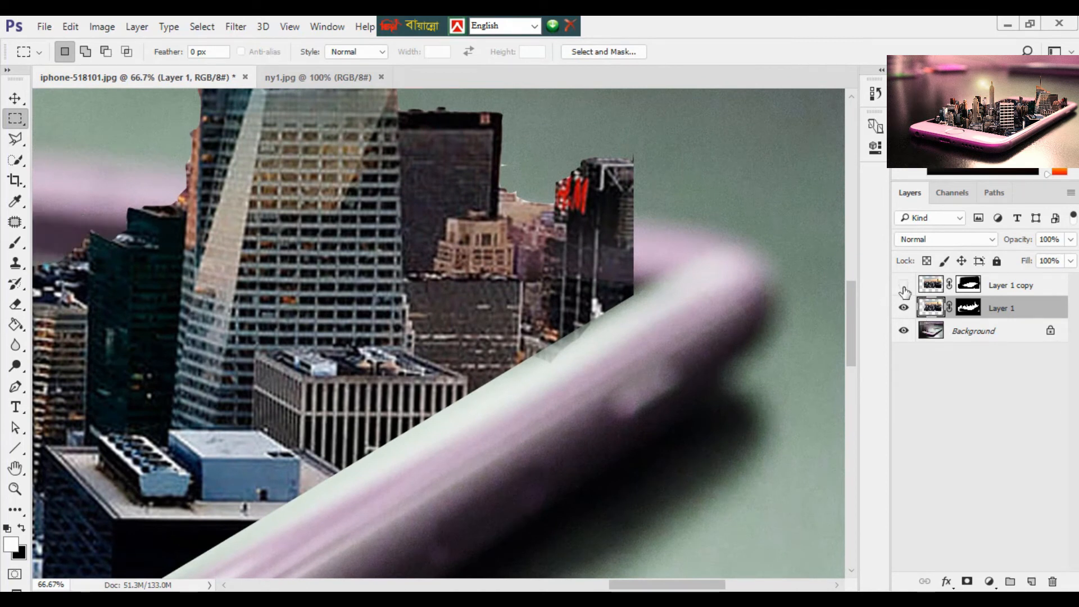
{"action": "left_click", "coordinate": [903, 285]}
{"action": "left_click", "coordinate": [905, 308]}
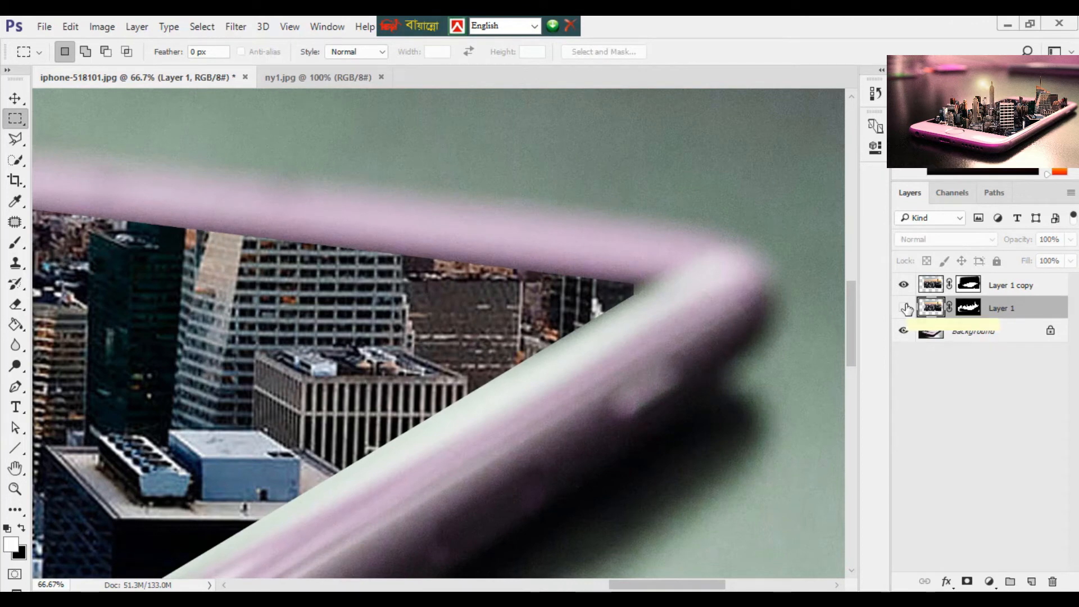
{"action": "left_click", "coordinate": [904, 307]}
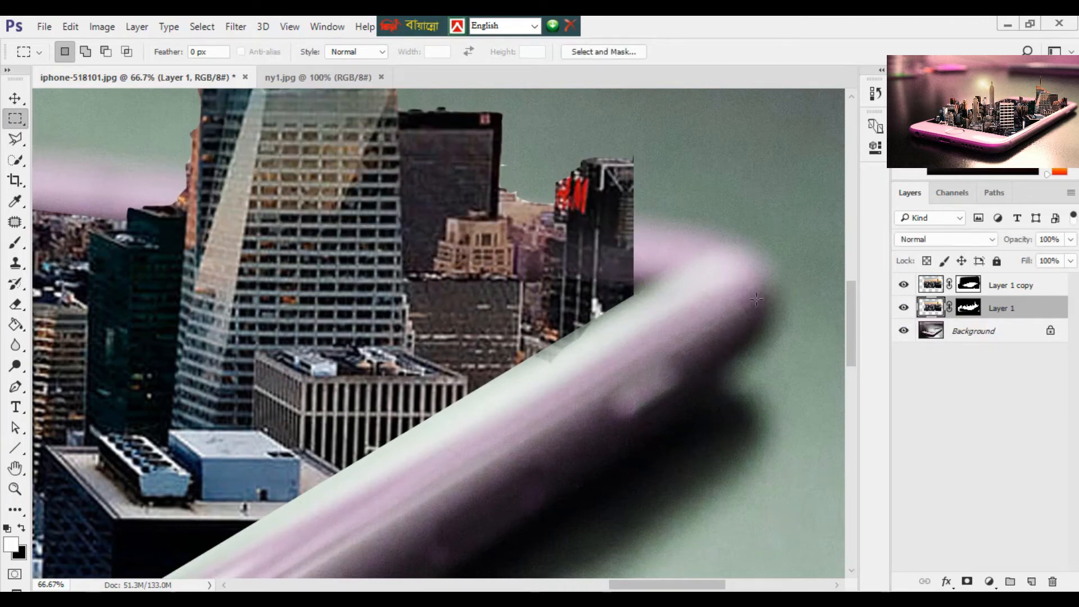
{"action": "left_click", "coordinate": [618, 304], "text": "ctrl+alt"}
{"action": "left_click", "coordinate": [619, 304], "text": "ctrl+alt"}
{"action": "left_click", "coordinate": [619, 304], "text": "ctrl+alt"}
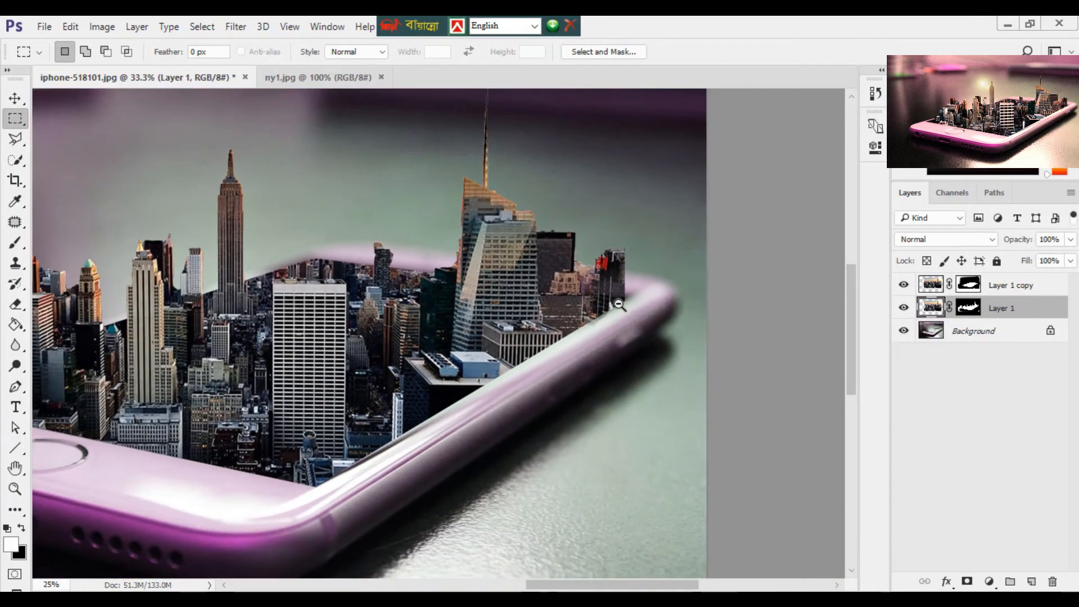
{"action": "left_click", "coordinate": [632, 311], "text": "ctrl+alt"}
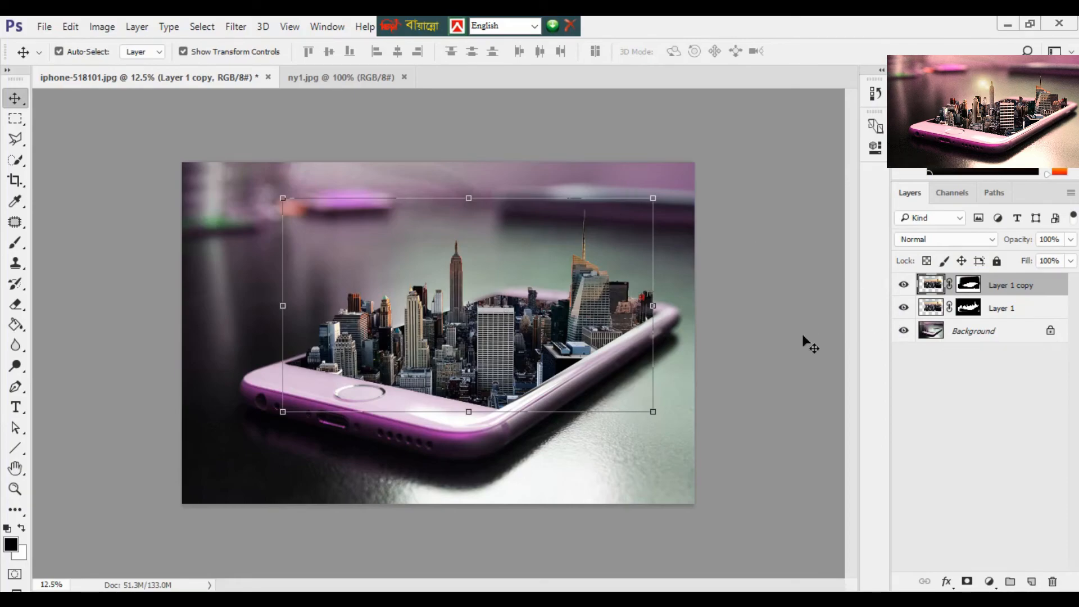
Step: Add a new layer above Layer 1 copy and fill it with black
{"action": "left_click", "coordinate": [1031, 582]}
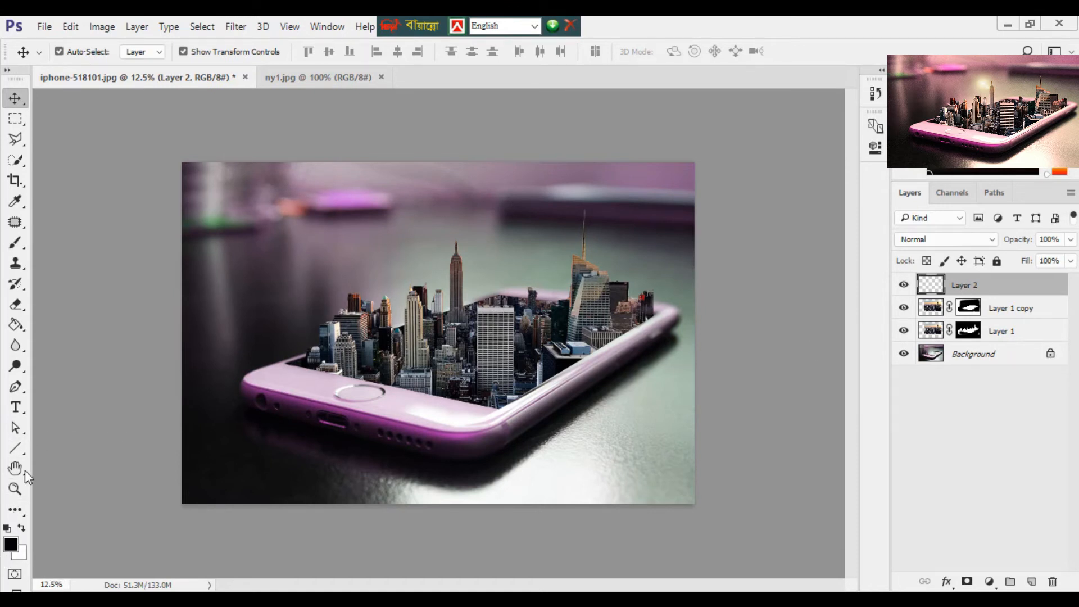
{"action": "left_click", "coordinate": [16, 325]}
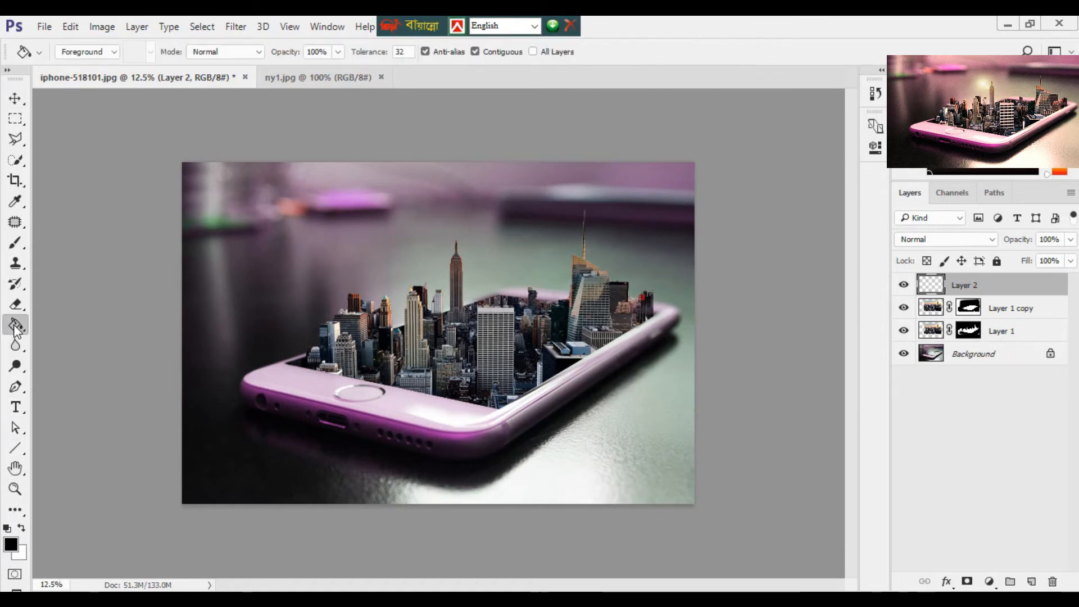
{"action": "left_click", "coordinate": [400, 257]}
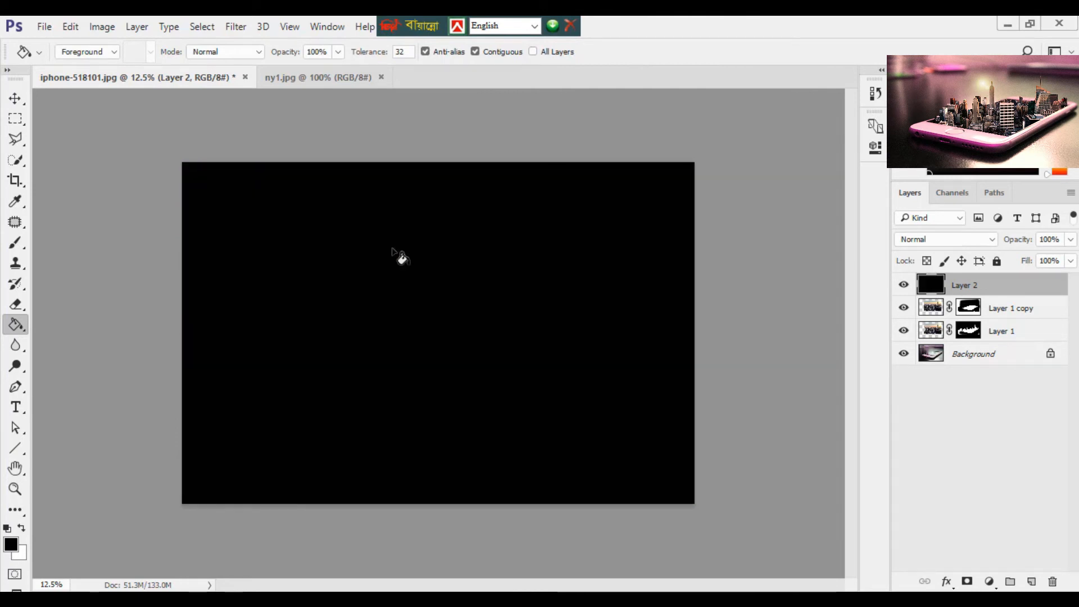
Step: Render a Lens Flare near the centre of the black layer with the 105mm Prime lens type and 50% brightness
{"action": "left_click", "coordinate": [241, 28]}
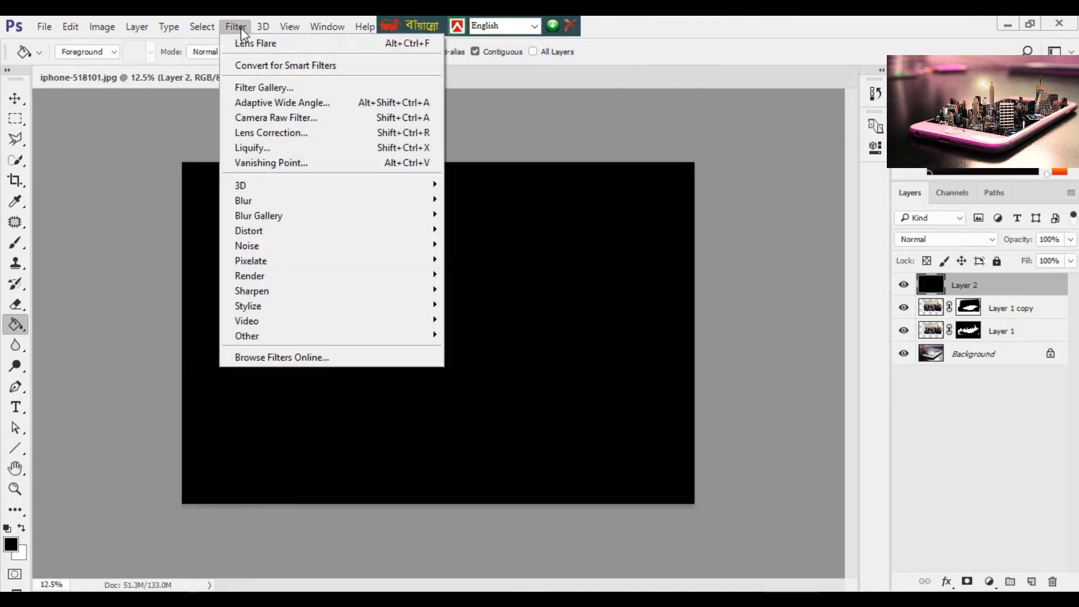
{"action": "mouse_move", "coordinate": [278, 274]}
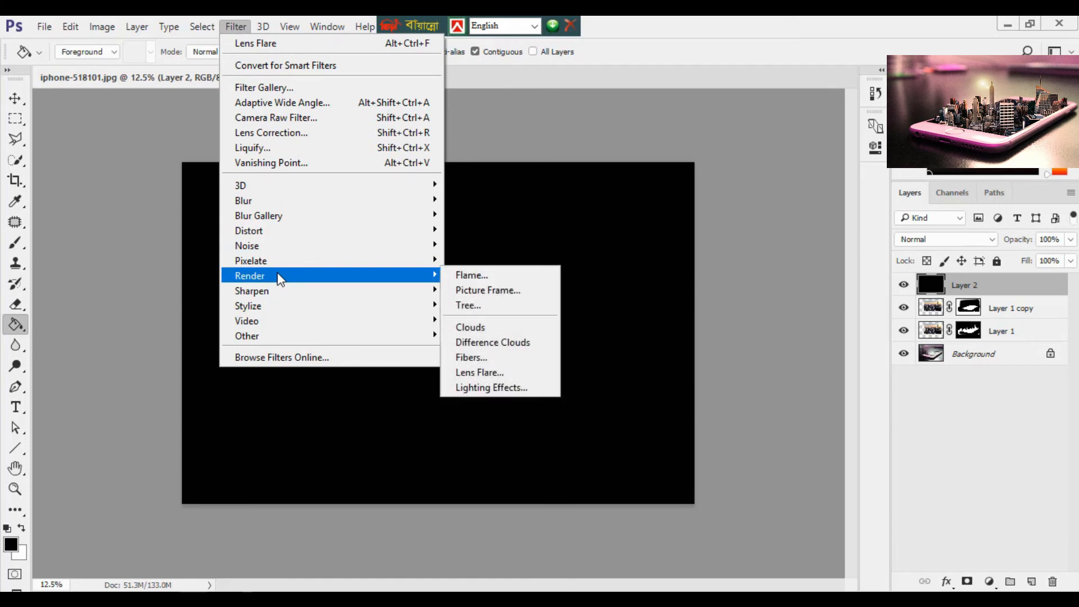
{"action": "left_click", "coordinate": [501, 373]}
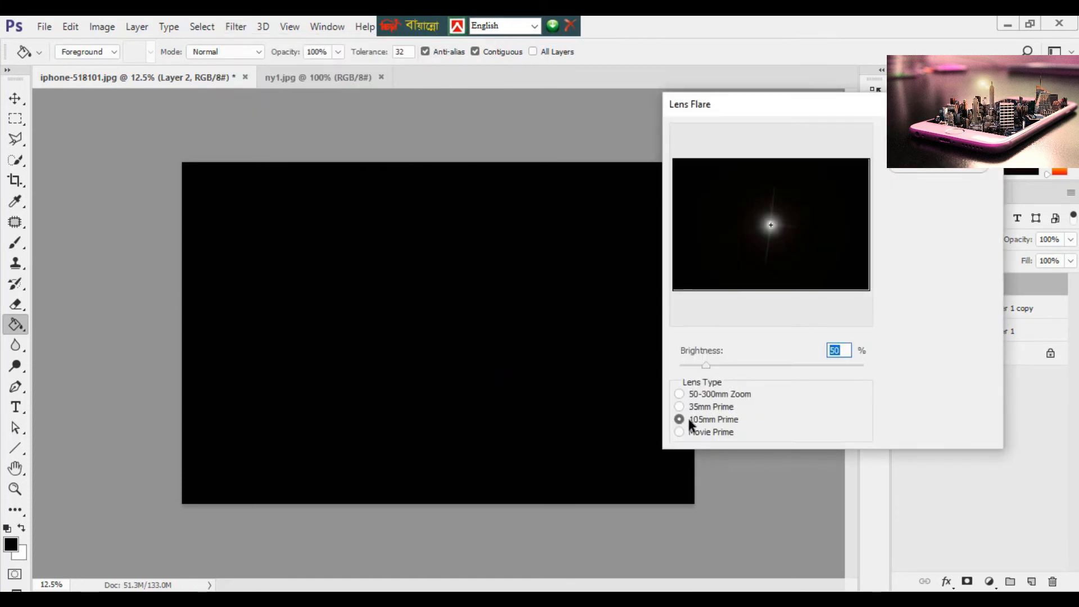
{"action": "left_click", "coordinate": [686, 419]}
{"action": "mouse_move", "coordinate": [771, 226]}
{"action": "left_mouse_down"}
{"action": "mouse_move", "coordinate": [793, 238]}
{"action": "mouse_move", "coordinate": [769, 223]}
{"action": "left_mouse_up"}
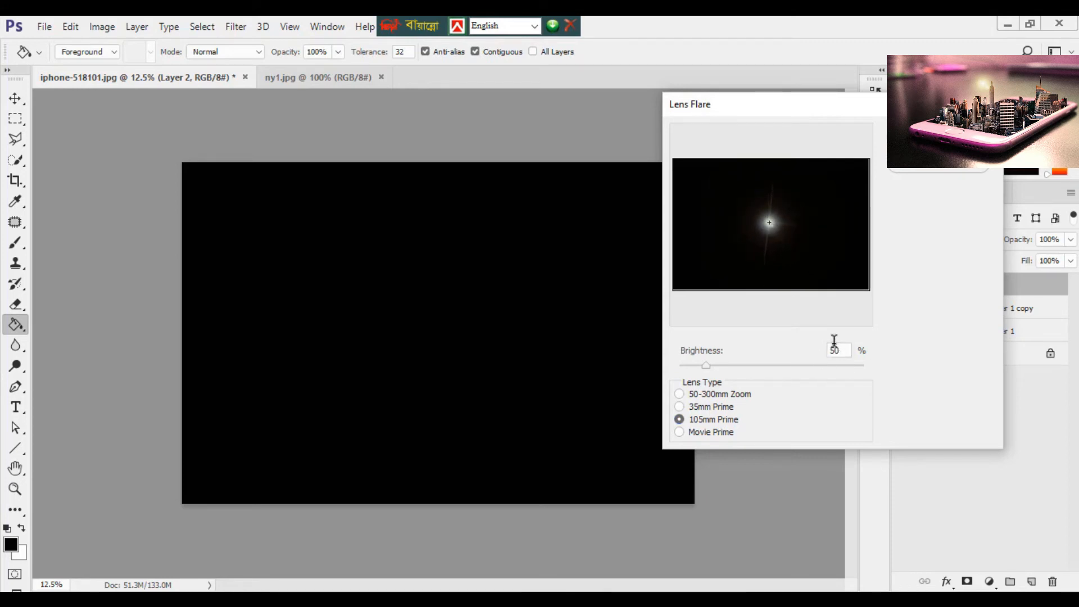
{"action": "key", "text": "Return"}
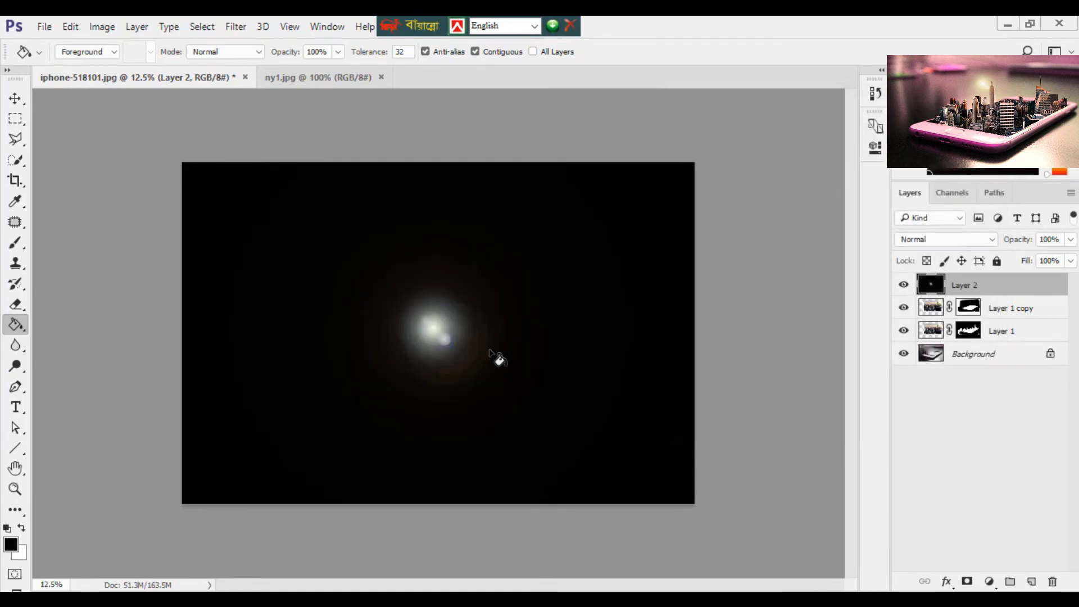
Step: Set the flare layer's blend mode to Screen and move the flare up beside the spire of the tall central tower
{"action": "left_click", "coordinate": [958, 240]}
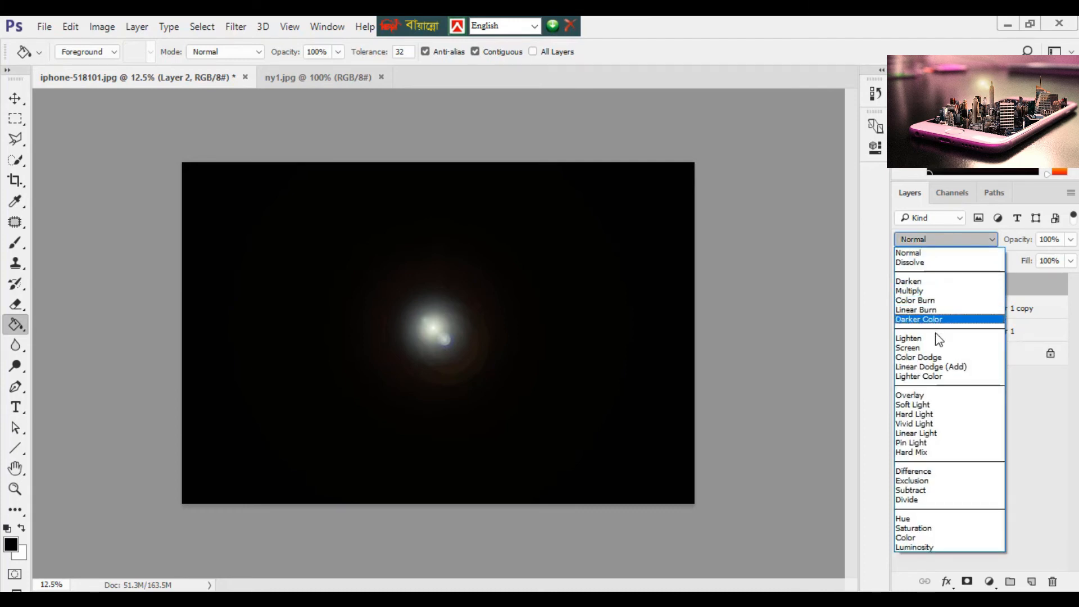
{"action": "left_click", "coordinate": [950, 347]}
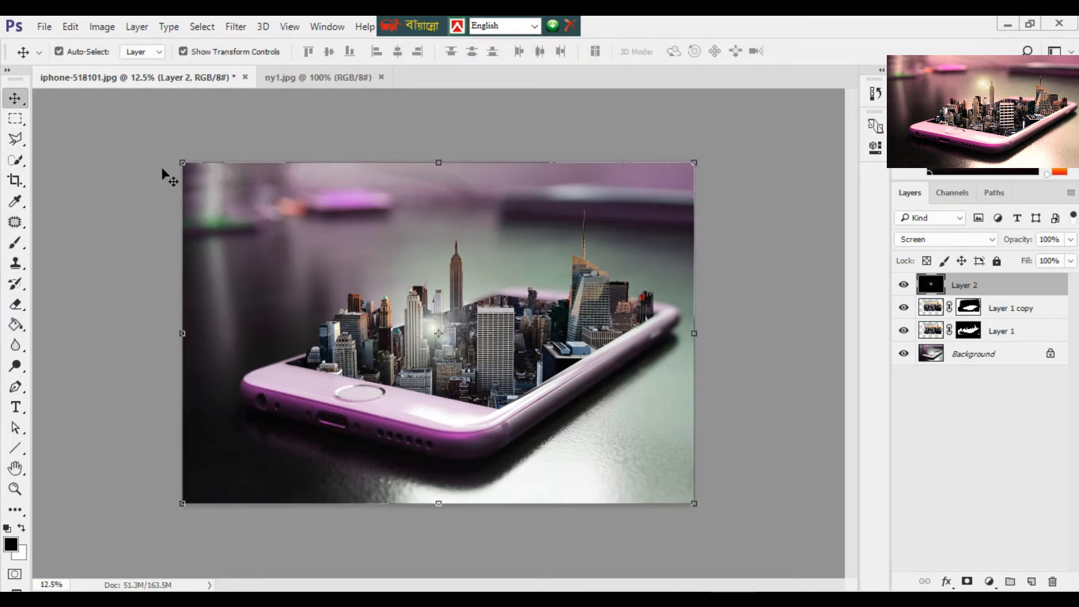
{"action": "left_click", "coordinate": [15, 97]}
{"action": "left_click_drag", "start_coordinate": [436, 339], "coordinate": [429, 254]}
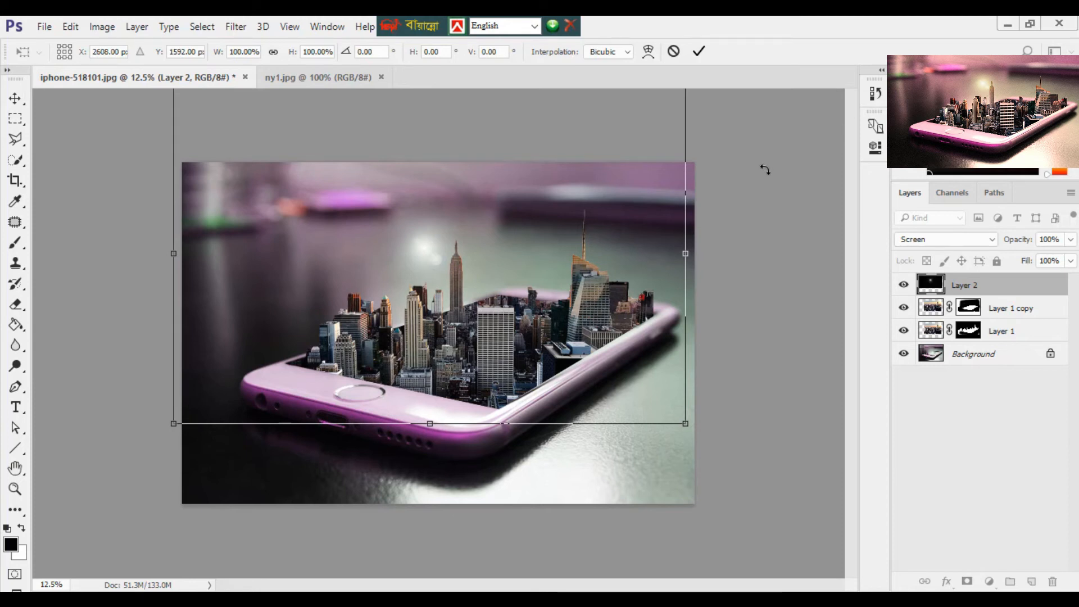
{"action": "left_click", "coordinate": [698, 51]}
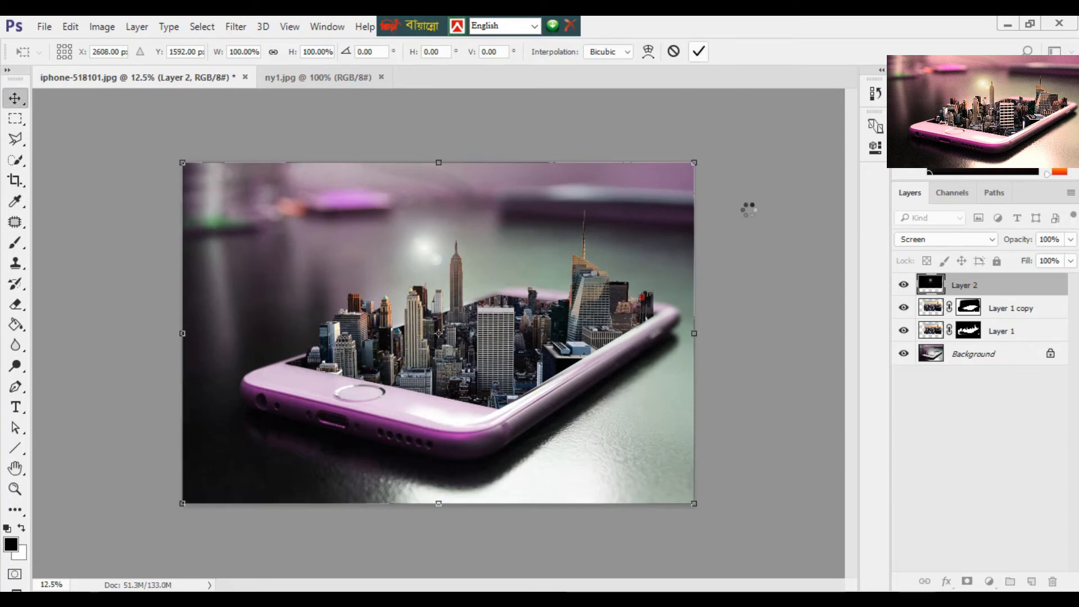
{"action": "left_click", "coordinate": [749, 209]}
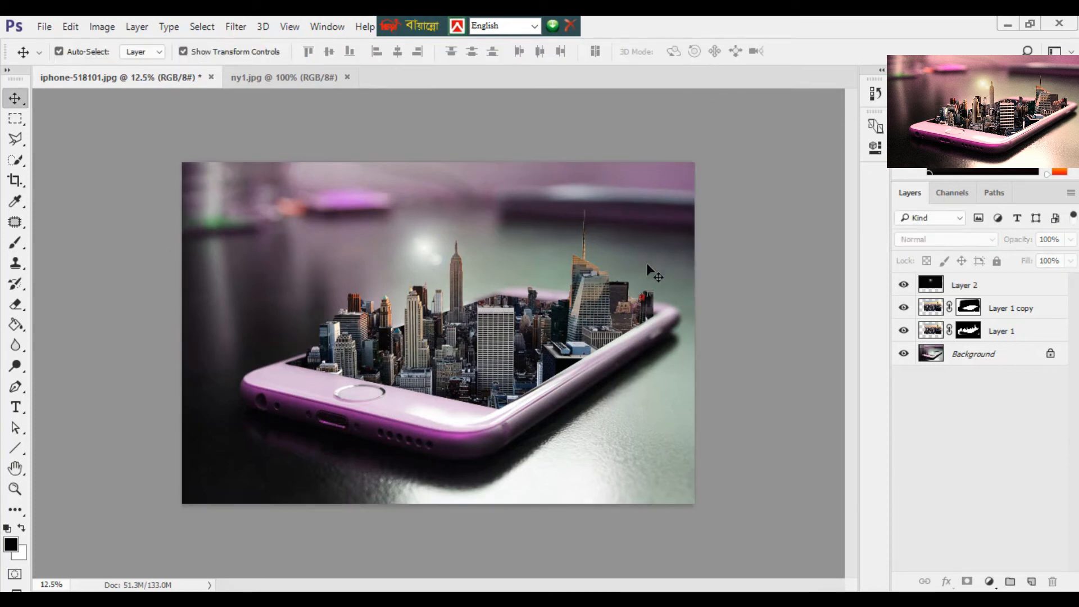
Step: Colorize the lens flare layer with a Hue/Saturation adjustment of hue 53, saturation 41 and lightness -1
{"action": "left_click", "coordinate": [432, 260]}
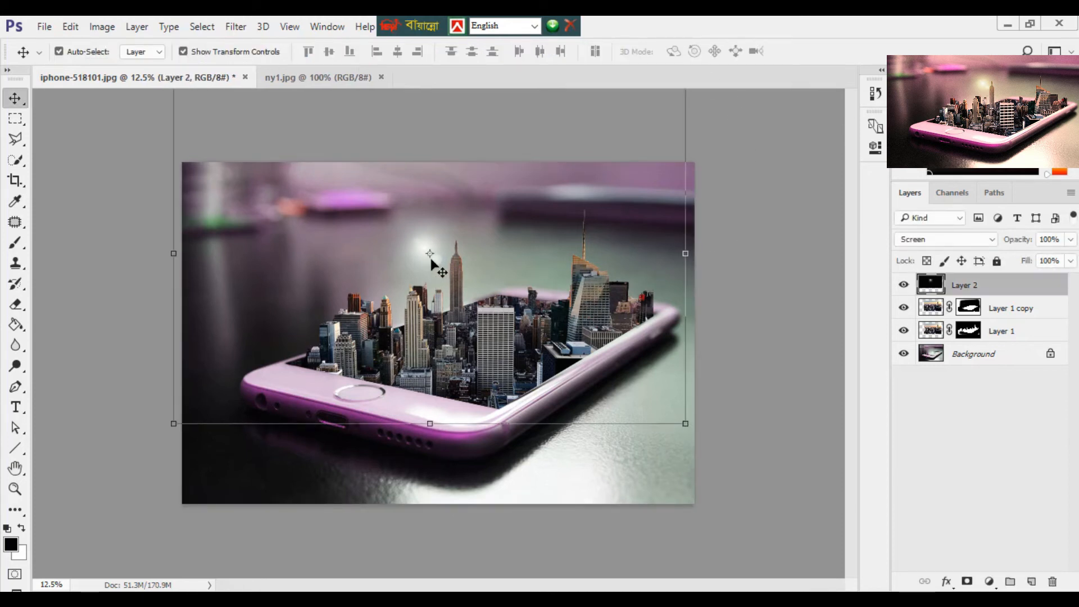
{"action": "left_click", "coordinate": [106, 28]}
{"action": "mouse_move", "coordinate": [187, 165]}
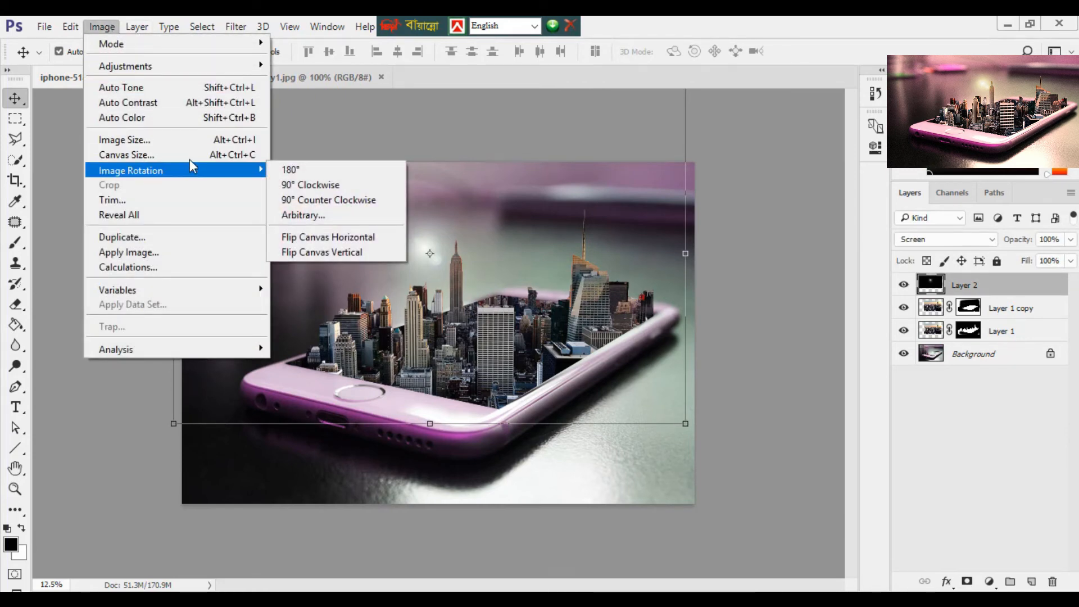
{"action": "mouse_move", "coordinate": [178, 72]}
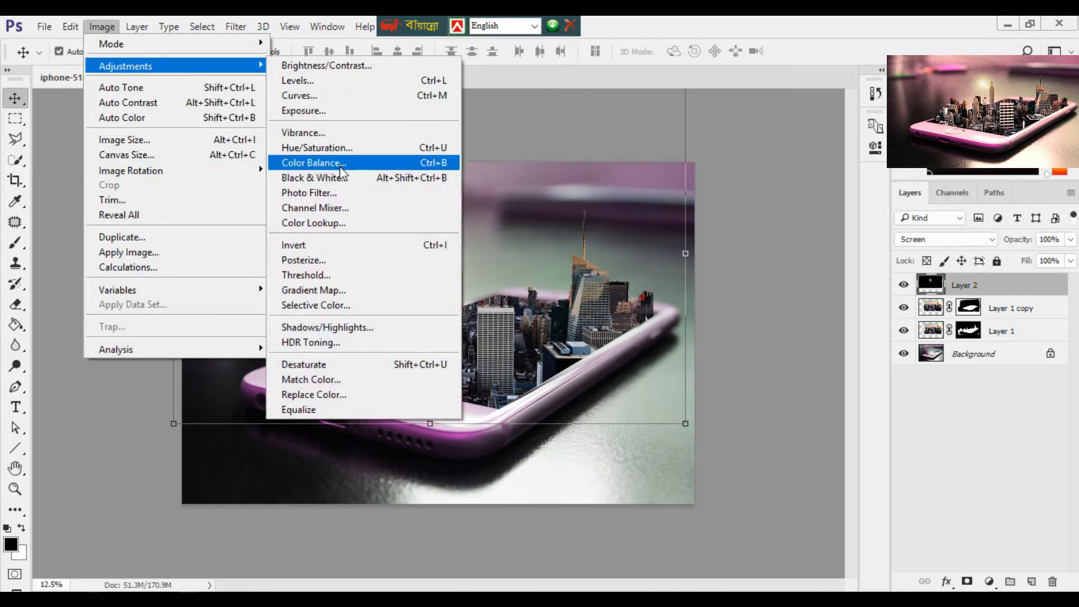
{"action": "left_click", "coordinate": [331, 149]}
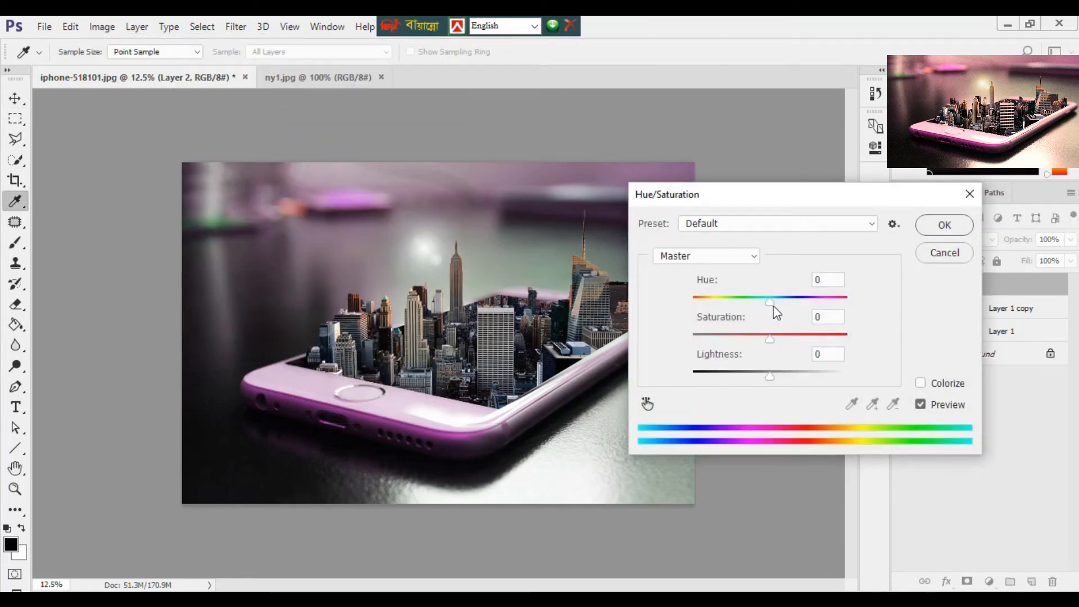
{"action": "left_click", "coordinate": [920, 384]}
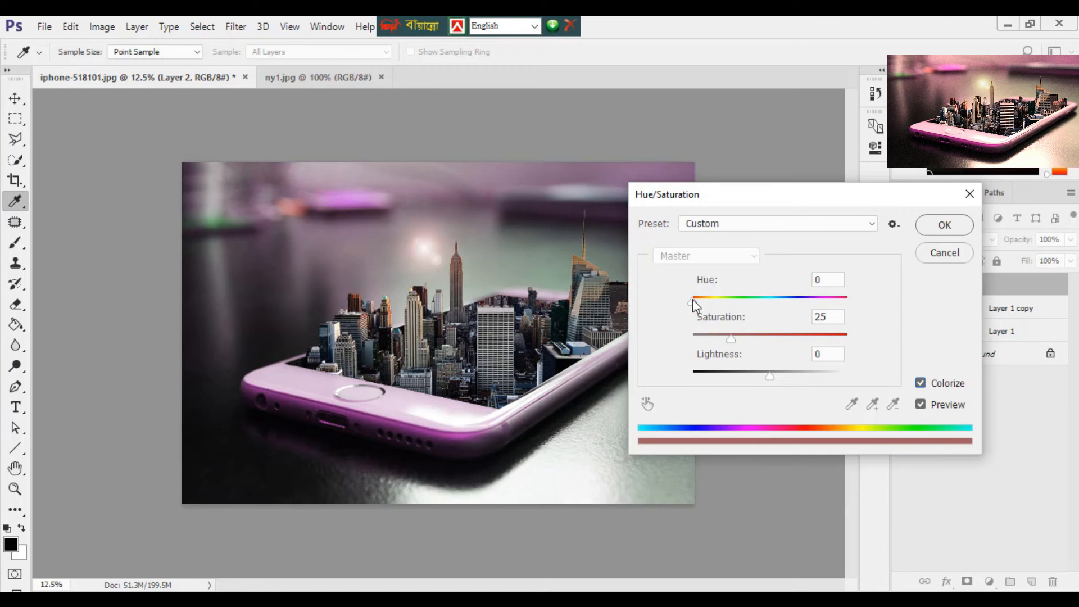
{"action": "left_click_drag", "start_coordinate": [693, 300], "coordinate": [715, 305]}
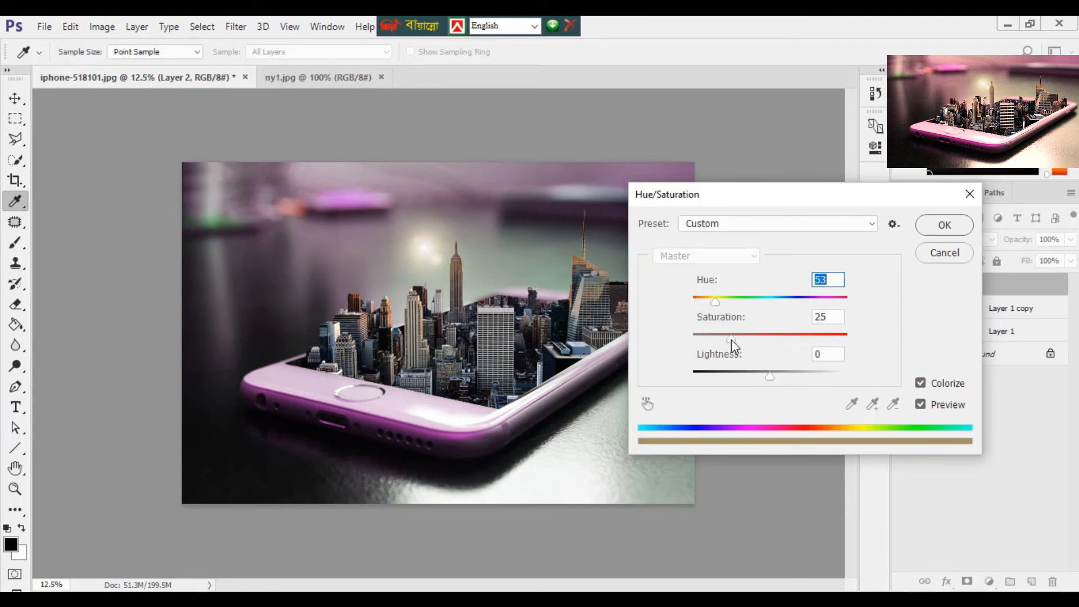
{"action": "left_click_drag", "start_coordinate": [730, 340], "coordinate": [755, 341]}
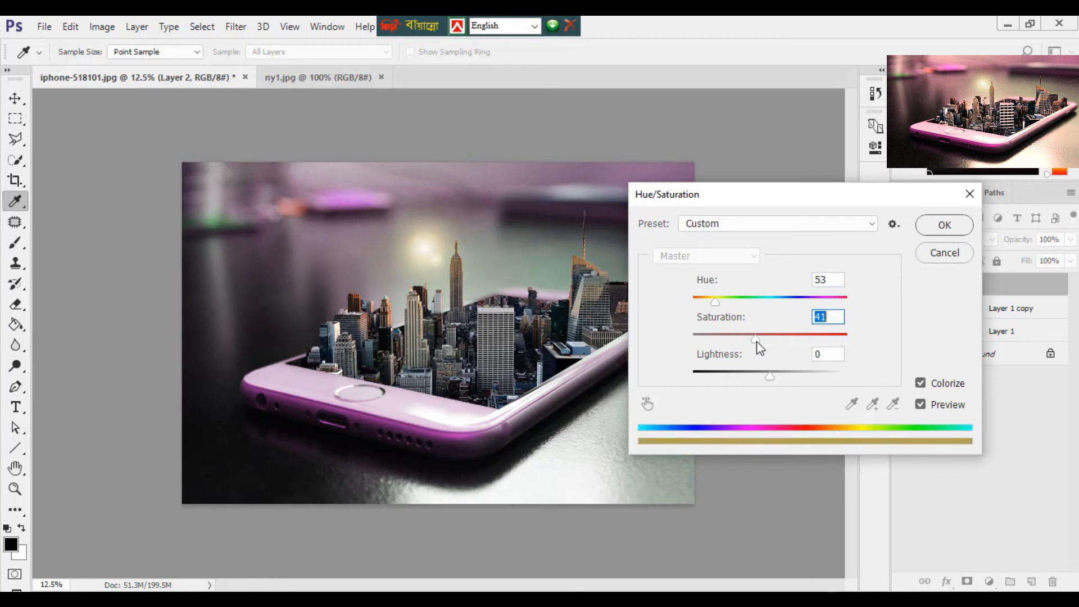
{"action": "mouse_move", "coordinate": [773, 379]}
{"action": "left_mouse_down"}
{"action": "mouse_move", "coordinate": [750, 378]}
{"action": "mouse_move", "coordinate": [769, 377]}
{"action": "left_mouse_up"}
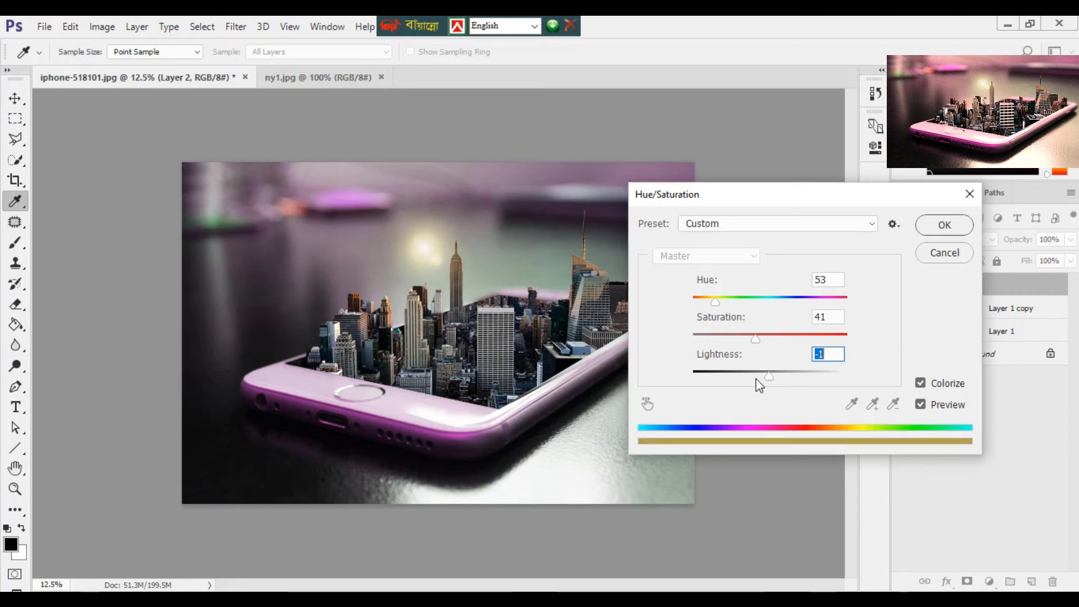
{"action": "left_click", "coordinate": [943, 226]}
Step: Nudge the tinted flare slightly closer to the spire of the tall central tower
{"action": "key", "text": "v"}
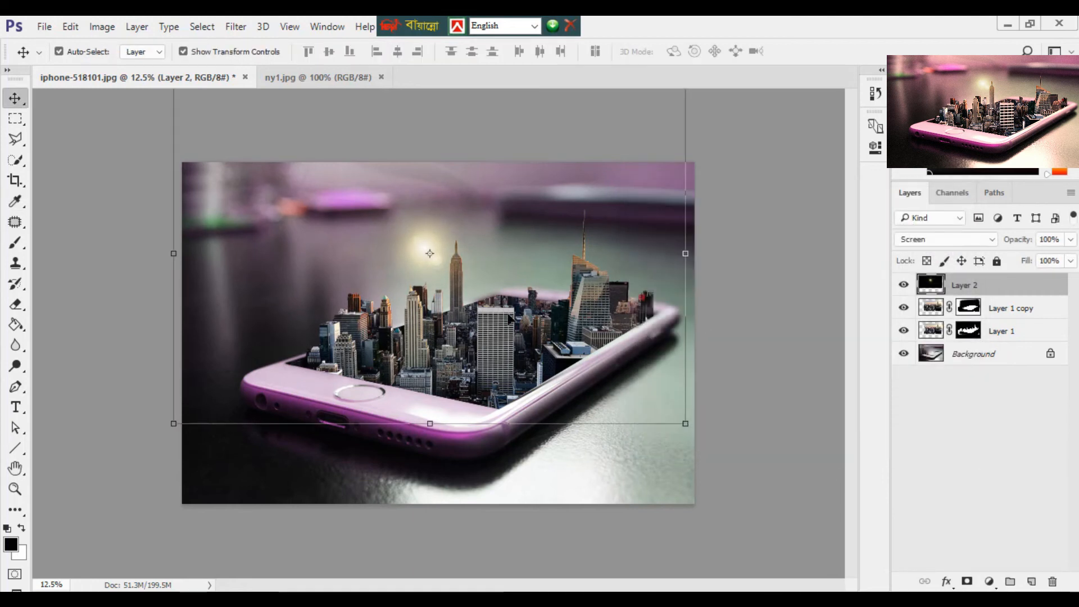
{"action": "left_click_drag", "start_coordinate": [430, 258], "coordinate": [439, 260]}
{"action": "left_click", "coordinate": [783, 342]}
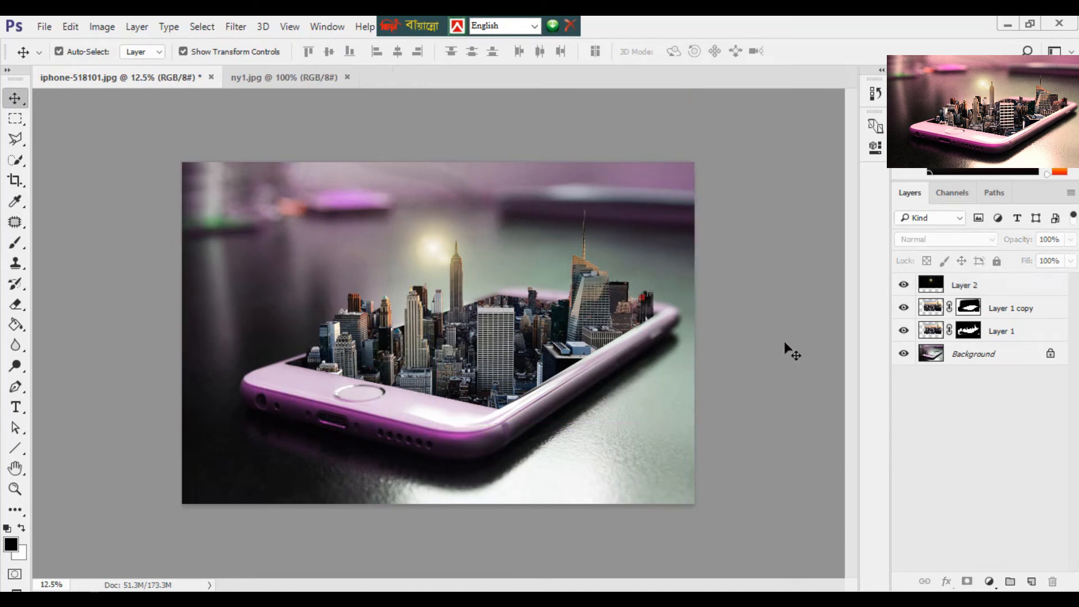
{"action": "left_click", "coordinate": [580, 342]}
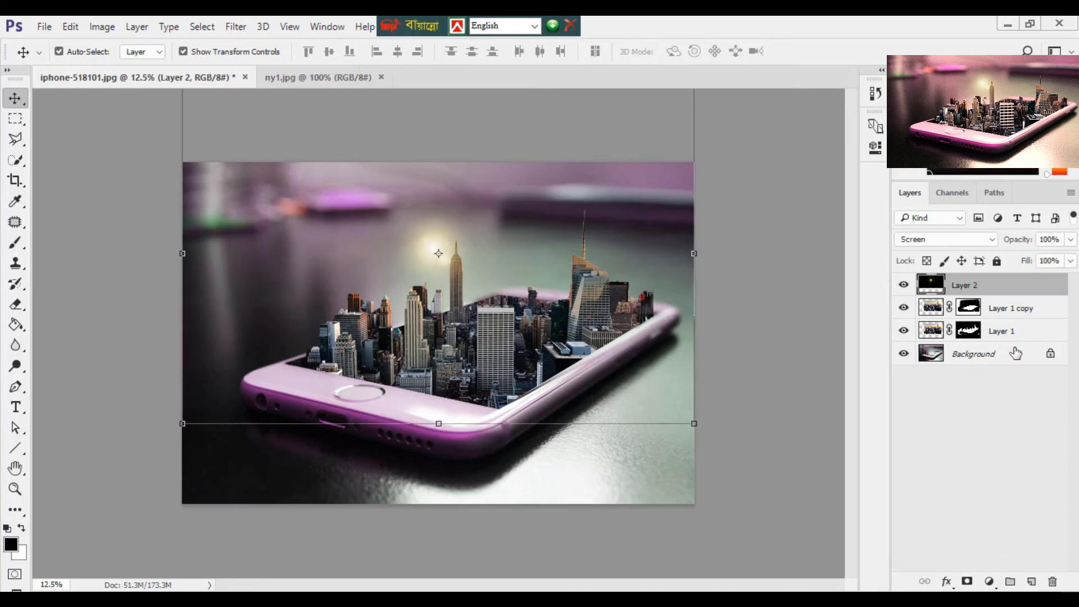
Step: Add a Hue/Saturation adjustment layer above Layer 1 copy with hue -90, saturation -40 and lightness -7
{"action": "left_click", "coordinate": [1008, 310]}
{"action": "left_click", "coordinate": [1013, 336], "text": "shift"}
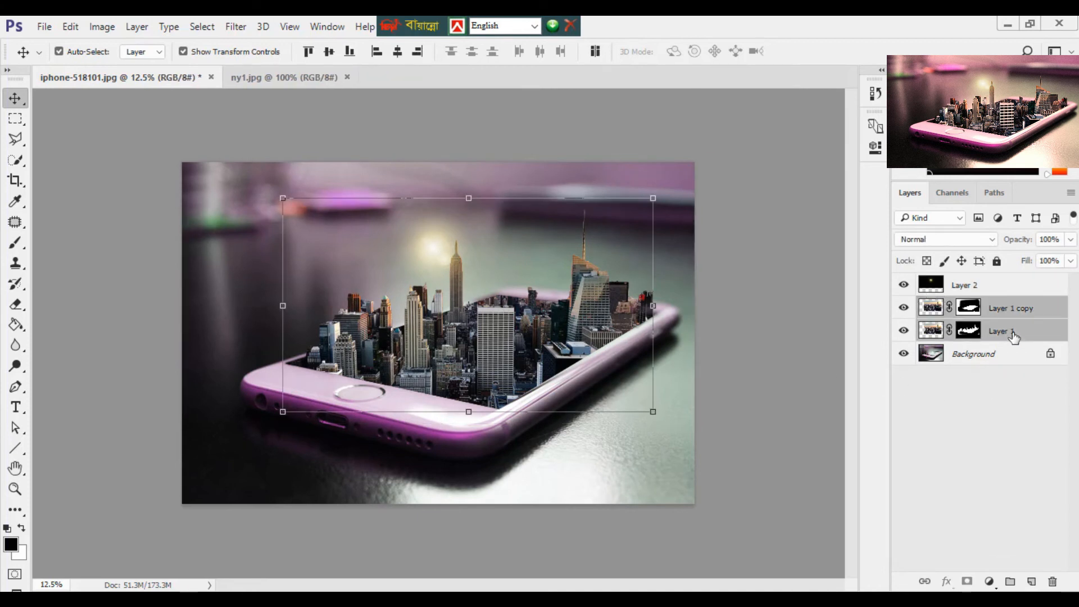
{"action": "left_click", "coordinate": [988, 581]}
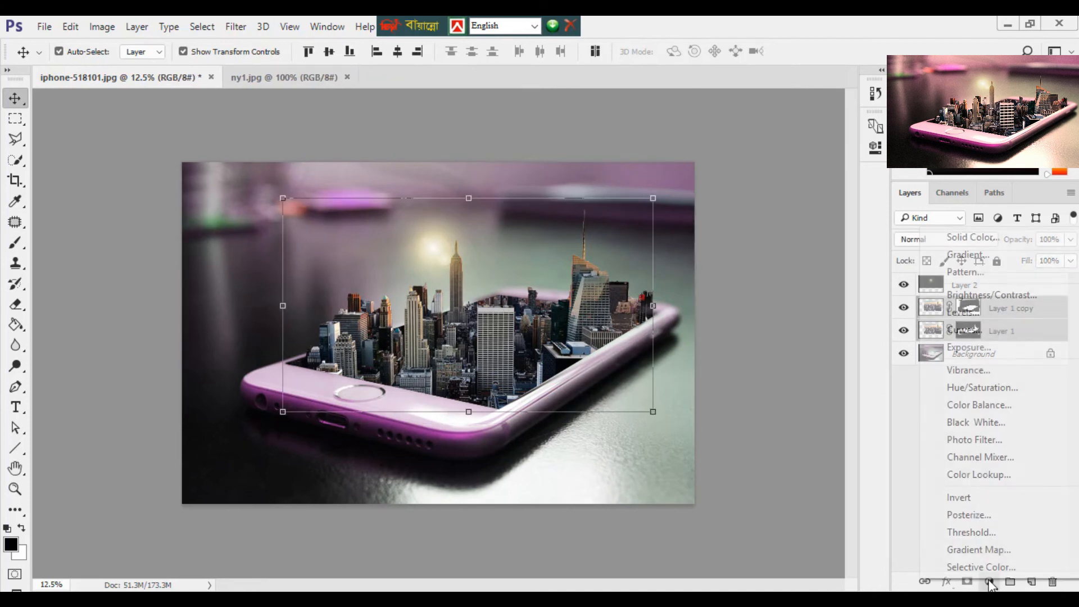
{"action": "left_click", "coordinate": [968, 389]}
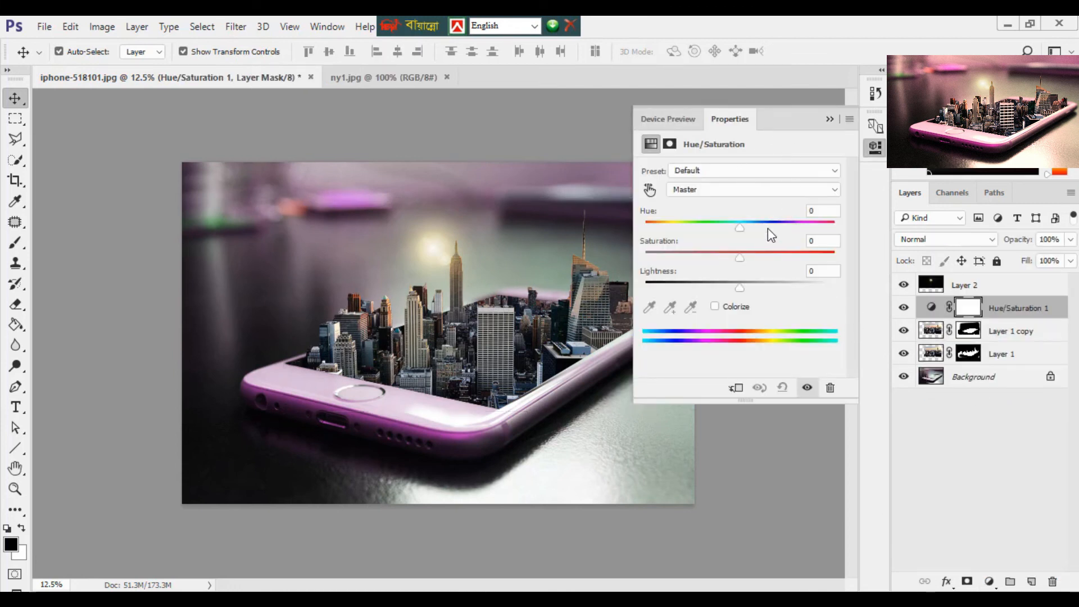
{"action": "left_click_drag", "start_coordinate": [739, 228], "coordinate": [681, 231]}
{"action": "left_click_drag", "start_coordinate": [741, 286], "coordinate": [702, 262]}
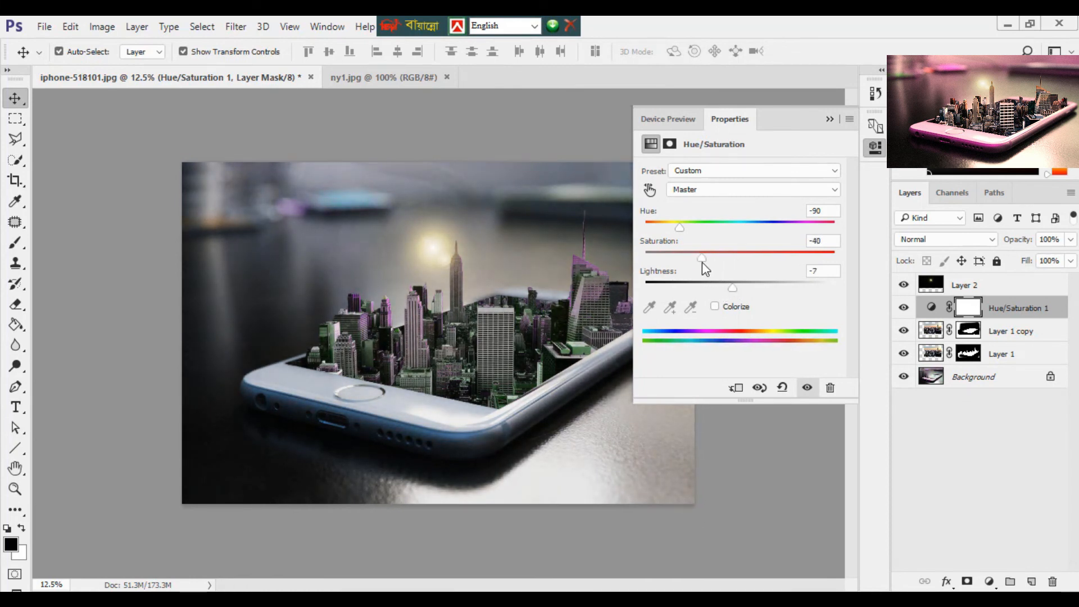
{"action": "left_click", "coordinate": [827, 119]}
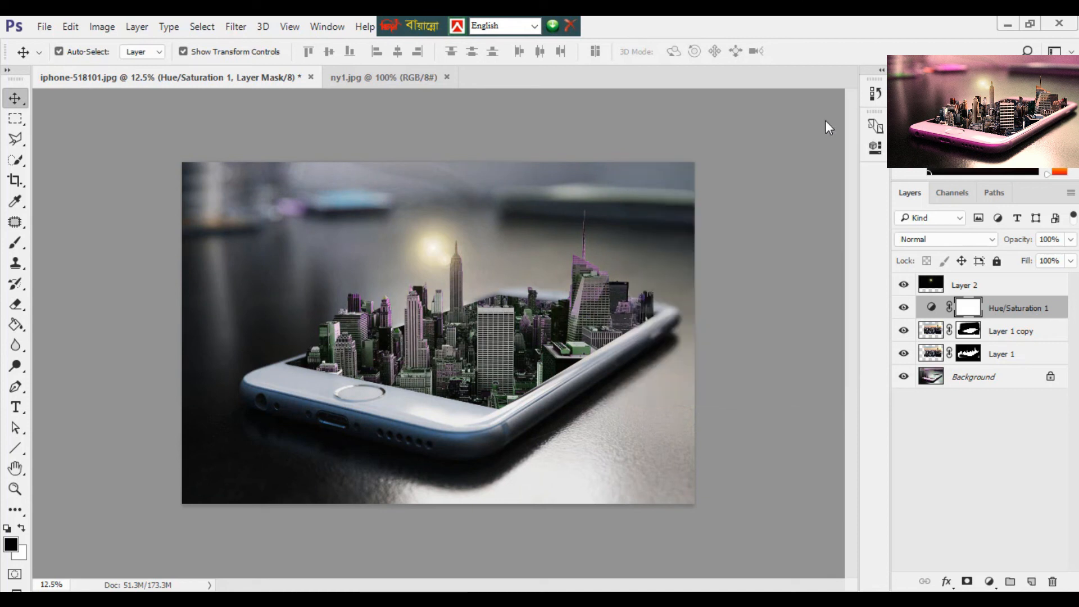
Step: Add a Color Balance adjustment layer above Hue/Saturation 1, setting the highlights to cyan-red +31, magenta-green -21 and yellow-blue -35
{"action": "left_click", "coordinate": [991, 583]}
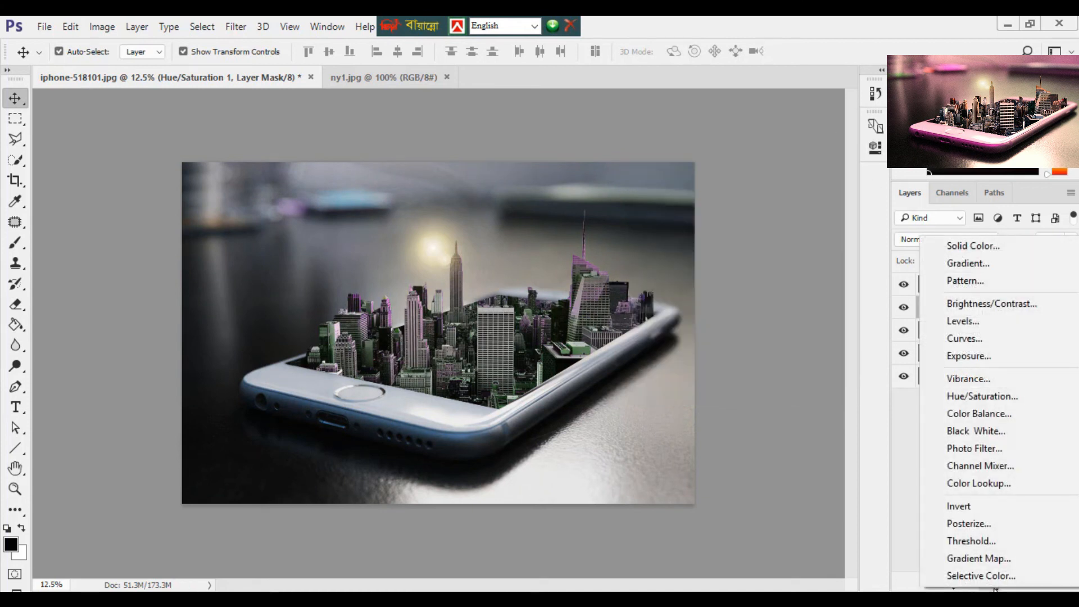
{"action": "left_click", "coordinate": [966, 414]}
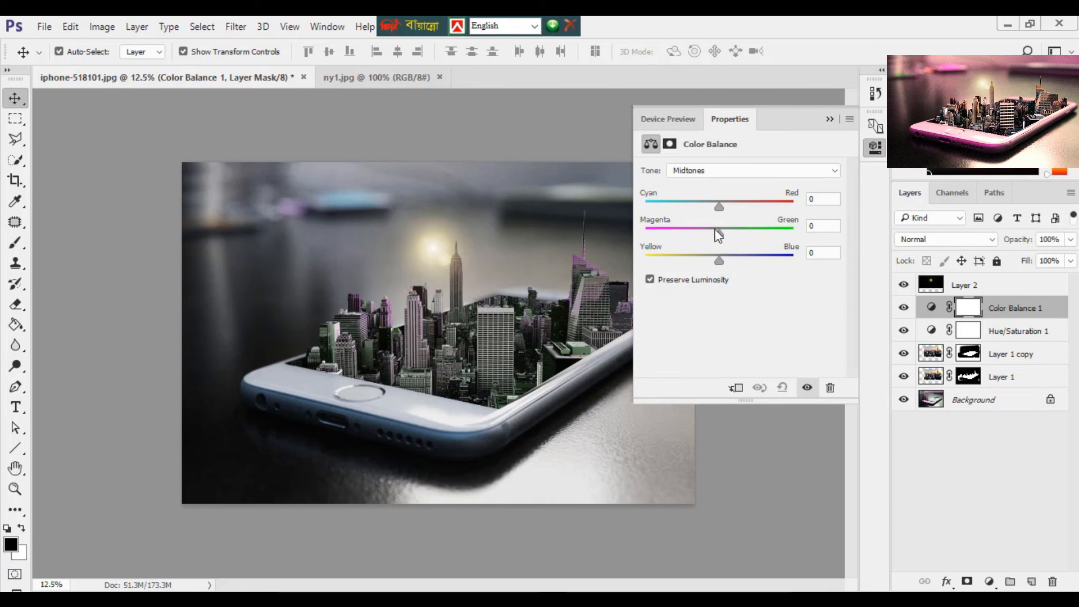
{"action": "left_click", "coordinate": [715, 169]}
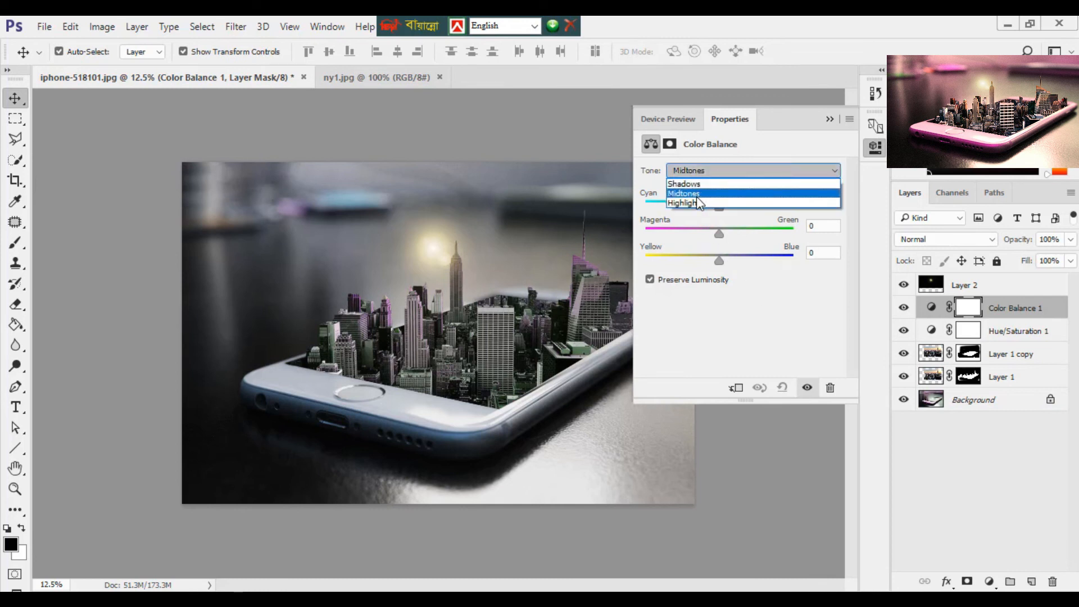
{"action": "left_click", "coordinate": [689, 203]}
{"action": "left_click_drag", "start_coordinate": [719, 261], "coordinate": [699, 270]}
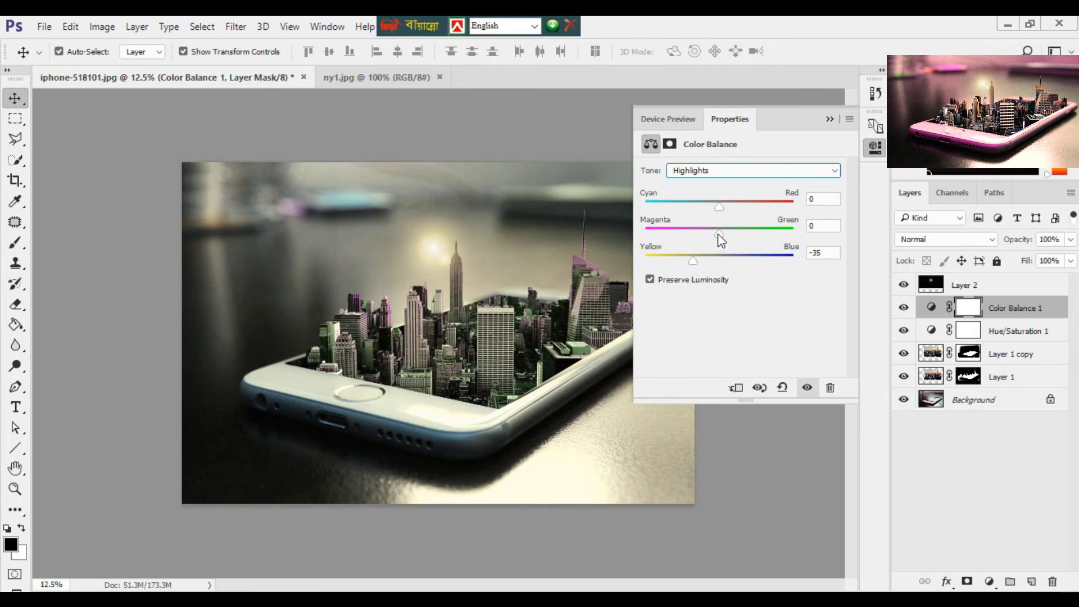
{"action": "left_click_drag", "start_coordinate": [736, 214], "coordinate": [703, 234]}
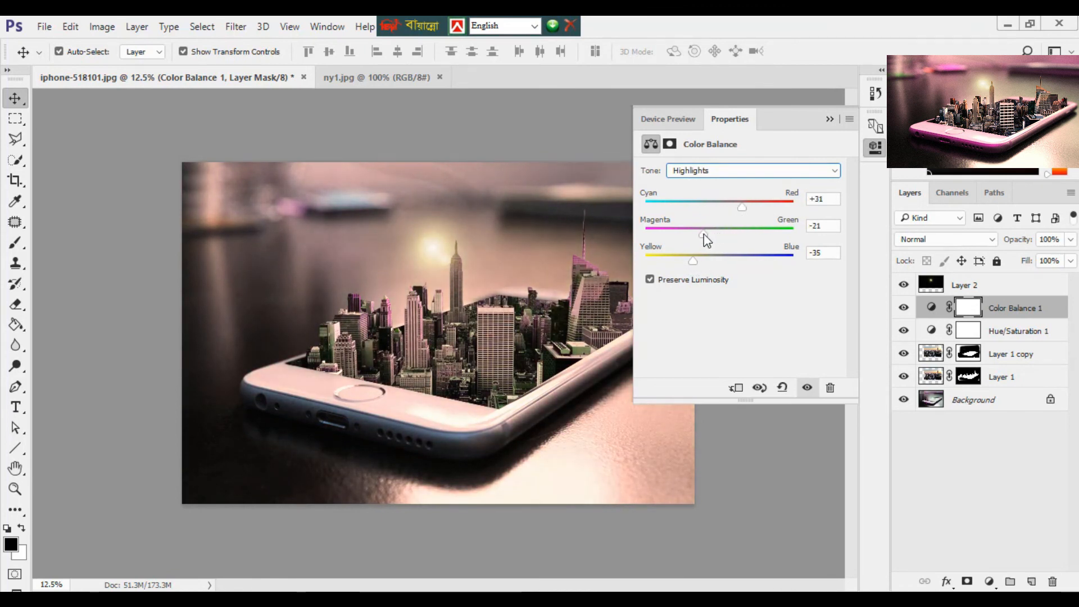
{"action": "left_click", "coordinate": [829, 120]}
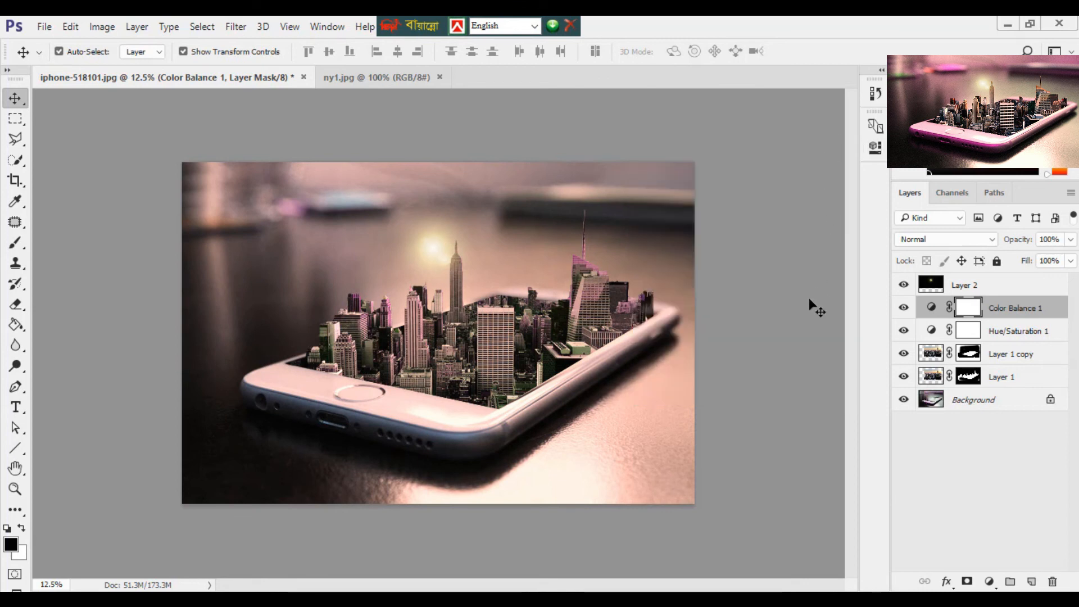
Step: Add a Black & White adjustment layer above Color Balance 1 and set its magentas to -198
{"action": "left_click", "coordinate": [989, 581]}
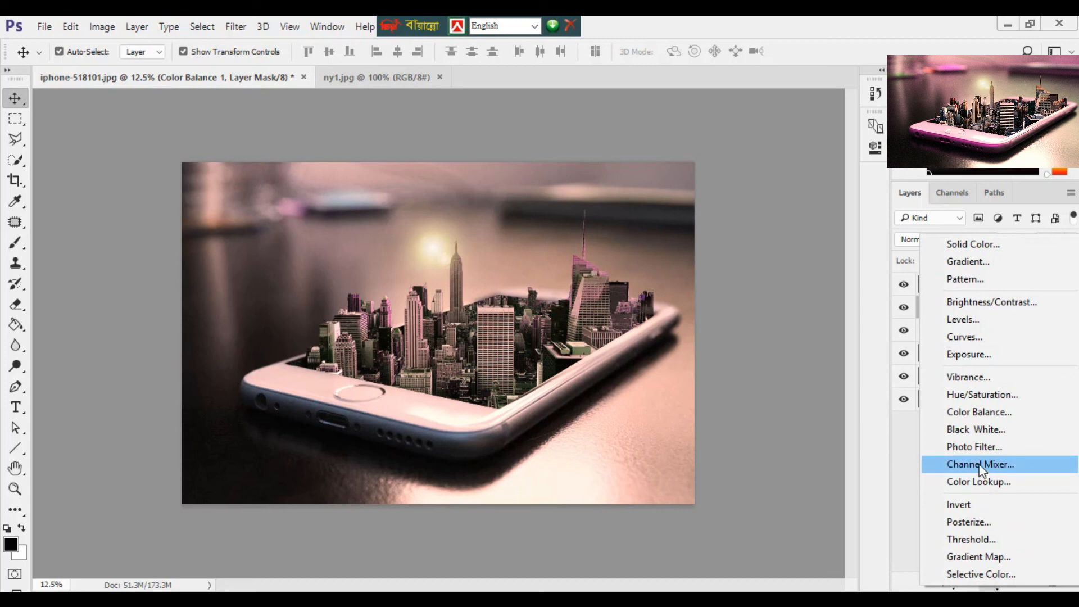
{"action": "left_click", "coordinate": [980, 429]}
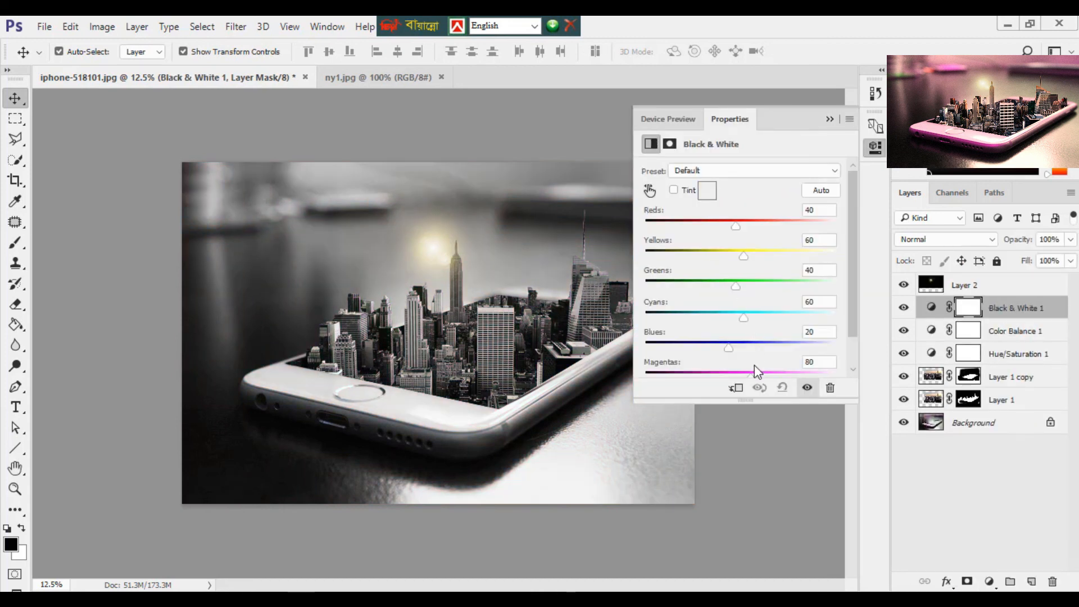
{"action": "scroll", "coordinate": [758, 370], "scroll_direction": "down", "scroll_amount": 1}
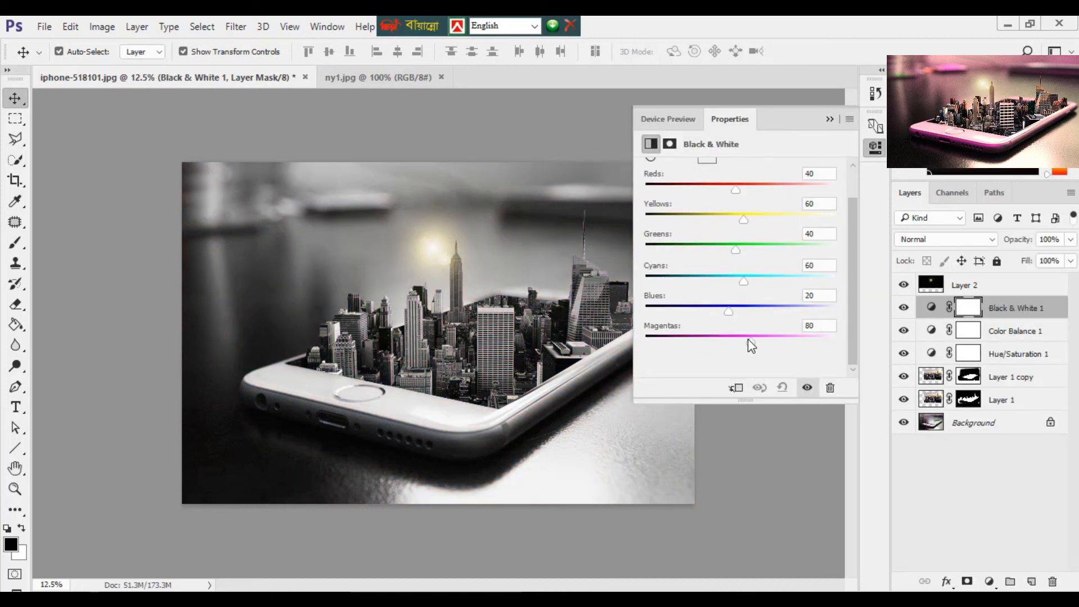
{"action": "left_click_drag", "start_coordinate": [747, 340], "coordinate": [647, 345]}
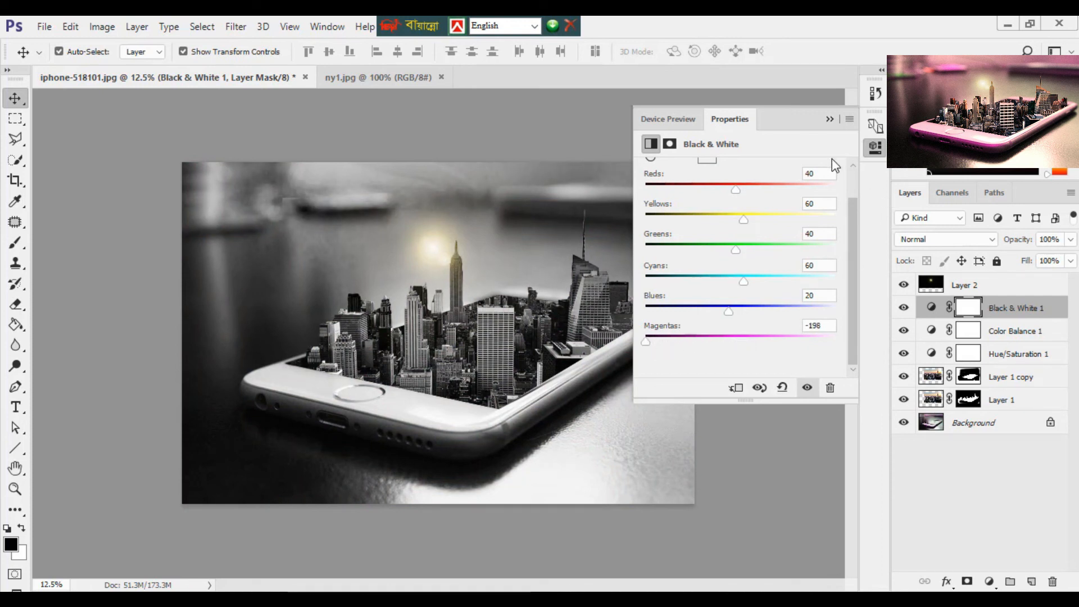
{"action": "left_click", "coordinate": [829, 119]}
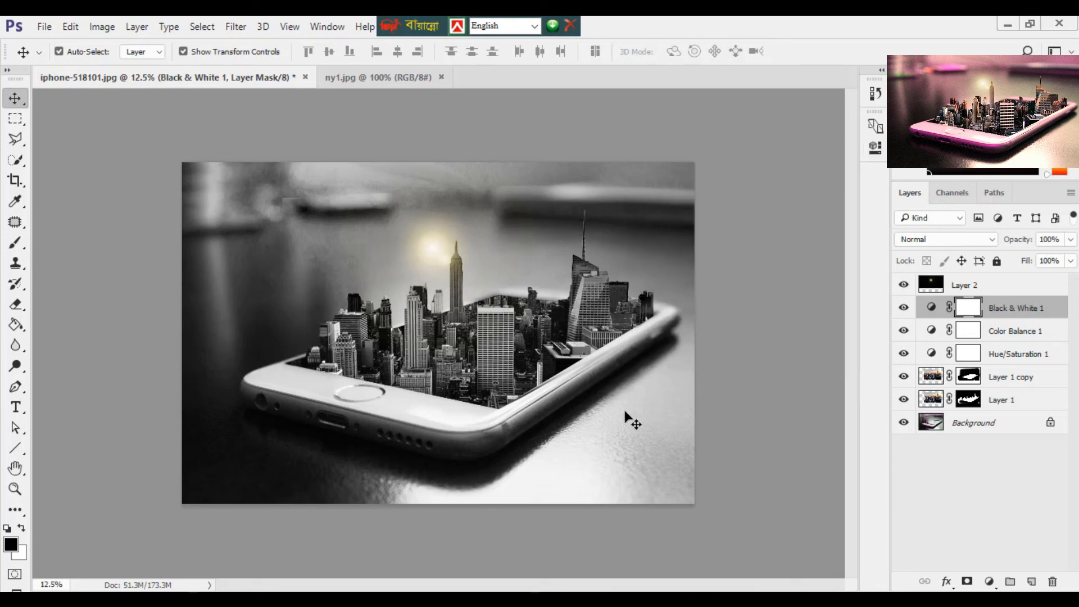